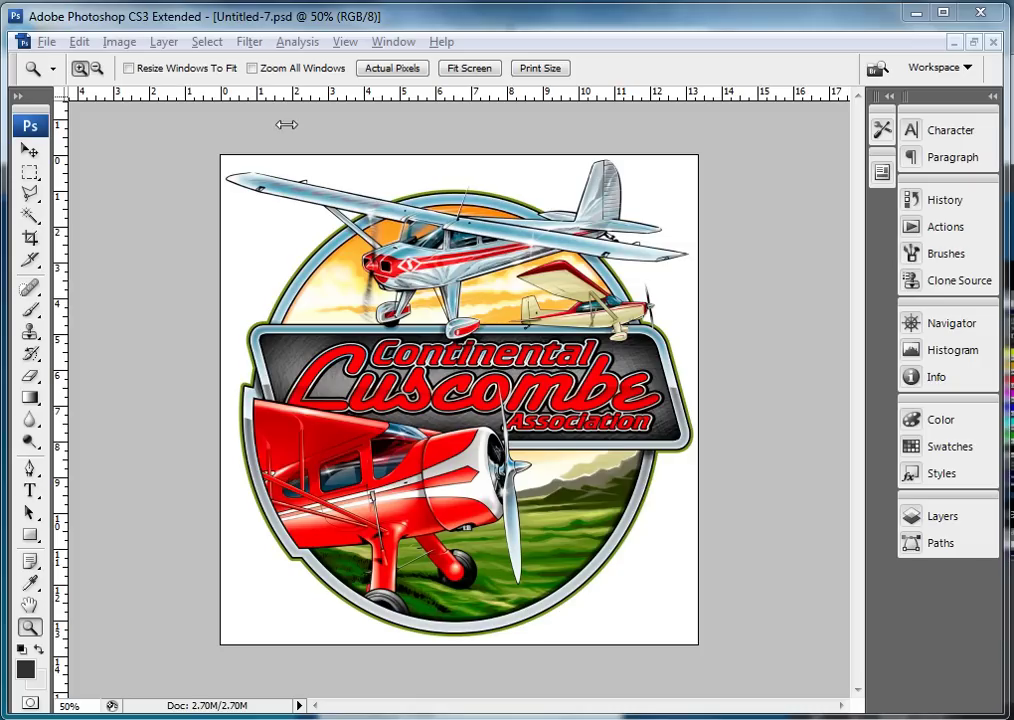
Launch the Pixel Sep filter on the airplane artwork and display the Preset Index color separation options
{"action": "left_click", "coordinate": [240, 44]}
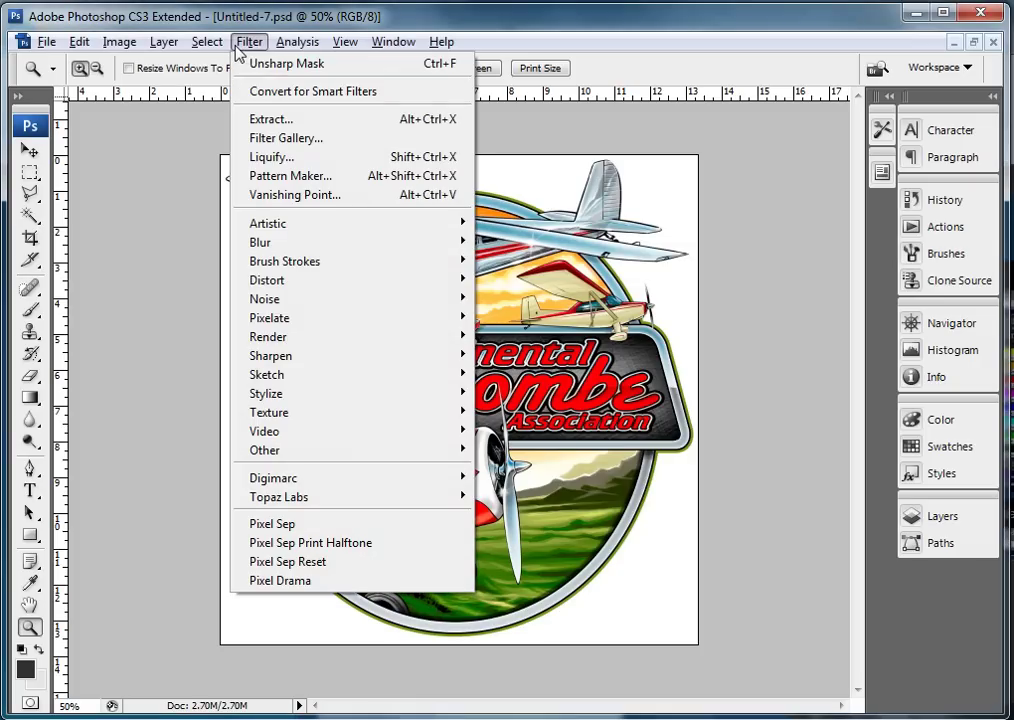
{"action": "left_click", "coordinate": [338, 525]}
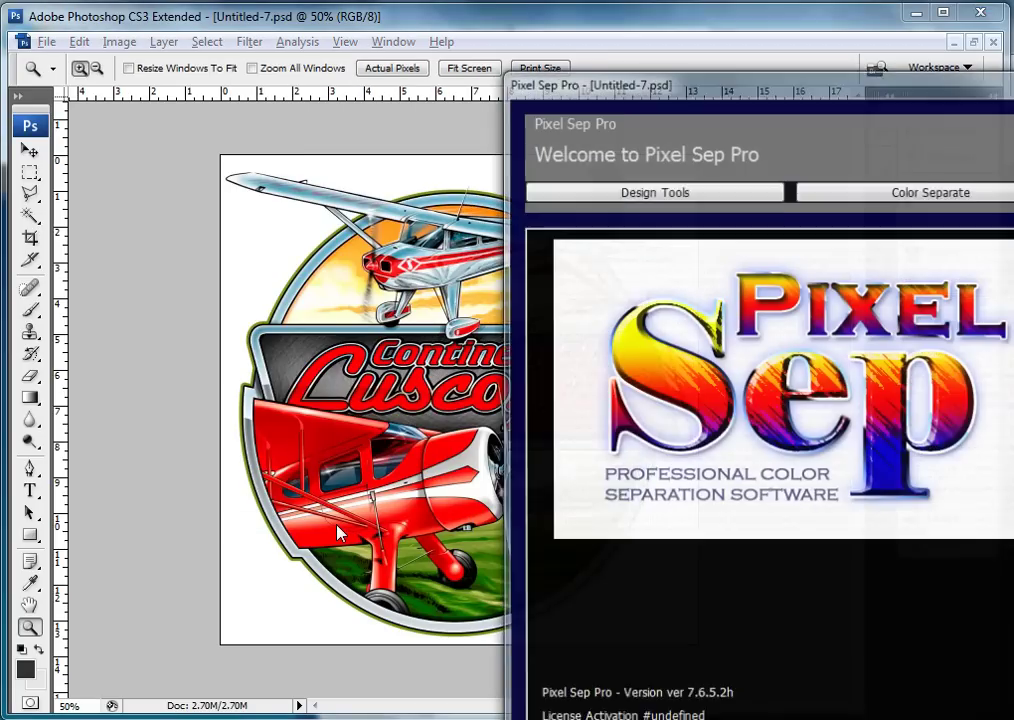
{"action": "left_click_drag", "start_coordinate": [764, 72], "coordinate": [524, 48]}
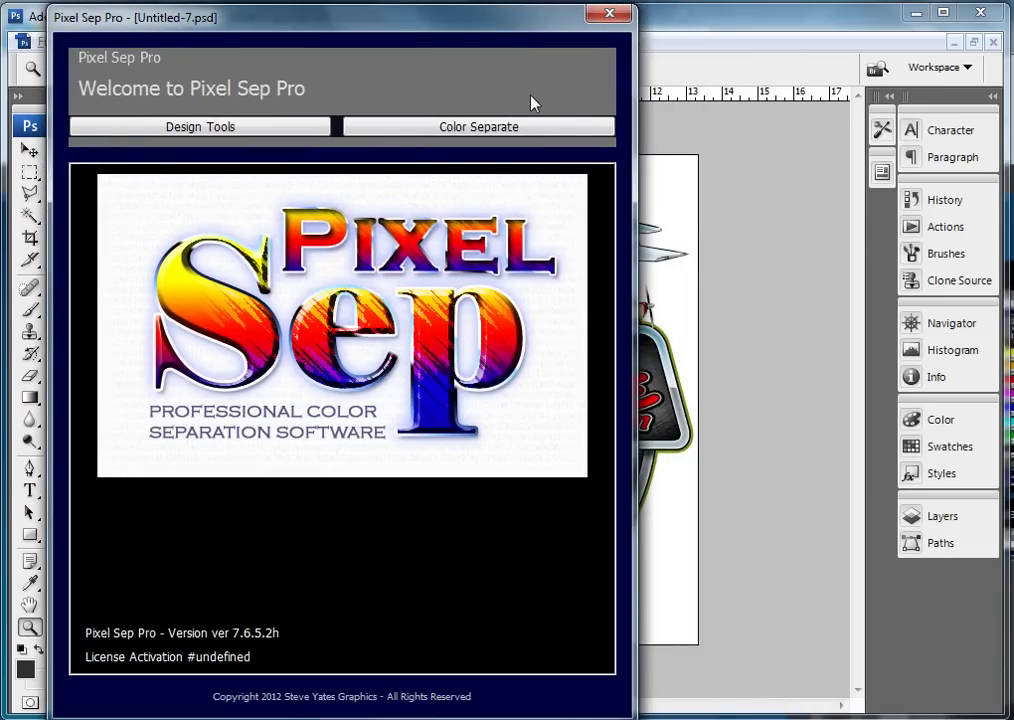
{"action": "left_click", "coordinate": [555, 126]}
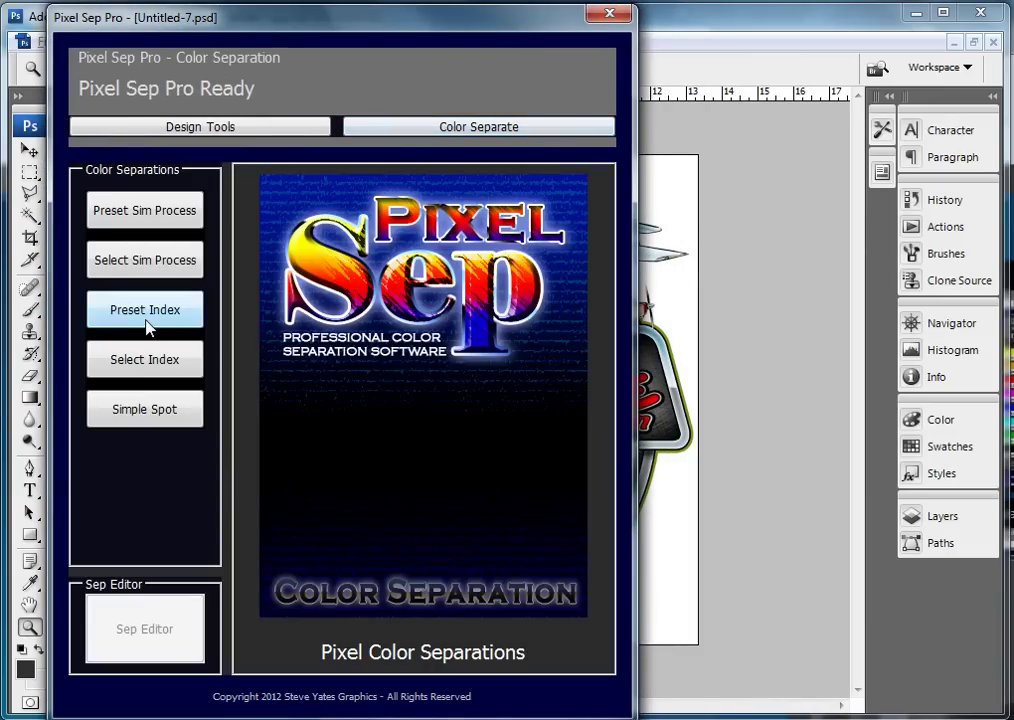
{"action": "left_click", "coordinate": [148, 326]}
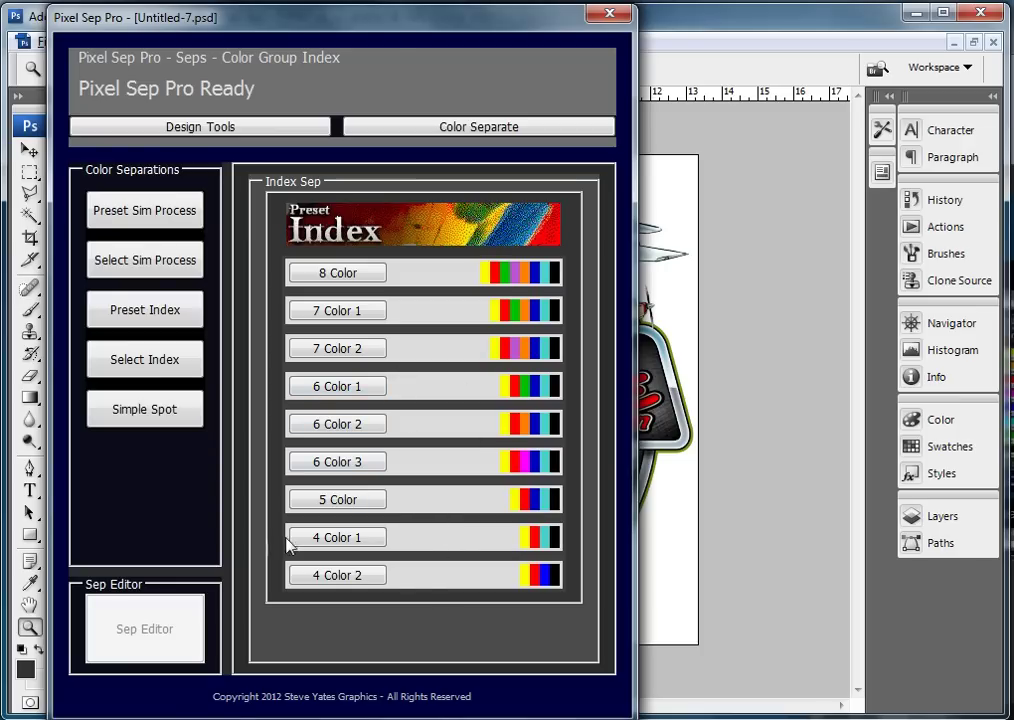
Explore the Select Index and Simple Spot separation options, trying the index dither amount at its minimum
{"action": "left_click", "coordinate": [160, 362]}
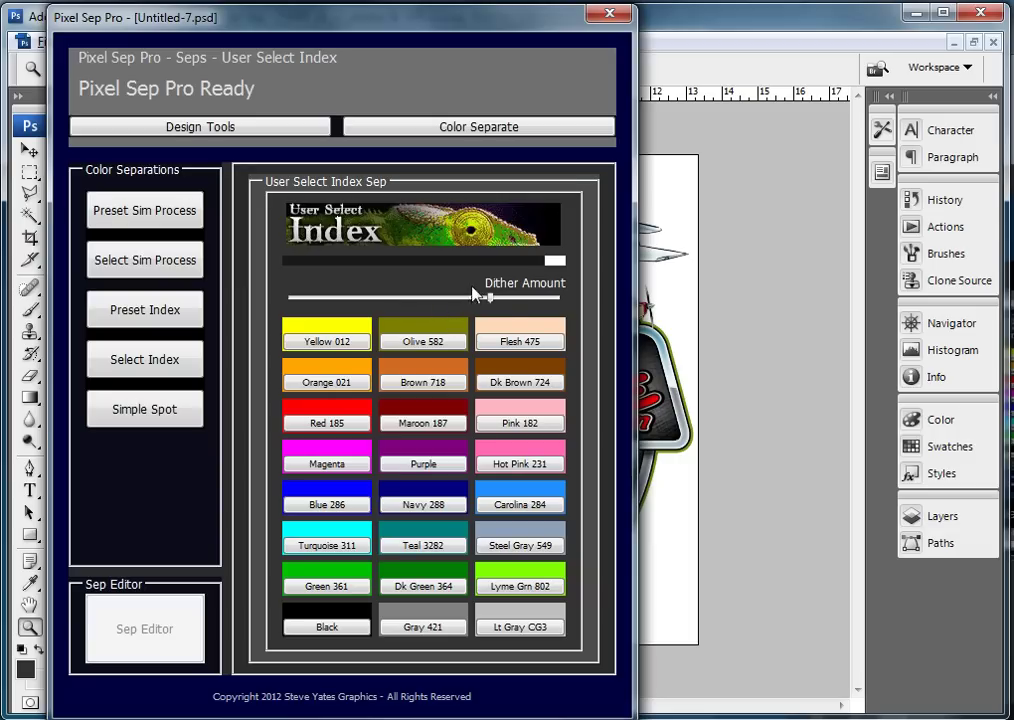
{"action": "left_click_drag", "start_coordinate": [495, 300], "coordinate": [226, 300]}
{"action": "left_click", "coordinate": [178, 405]}
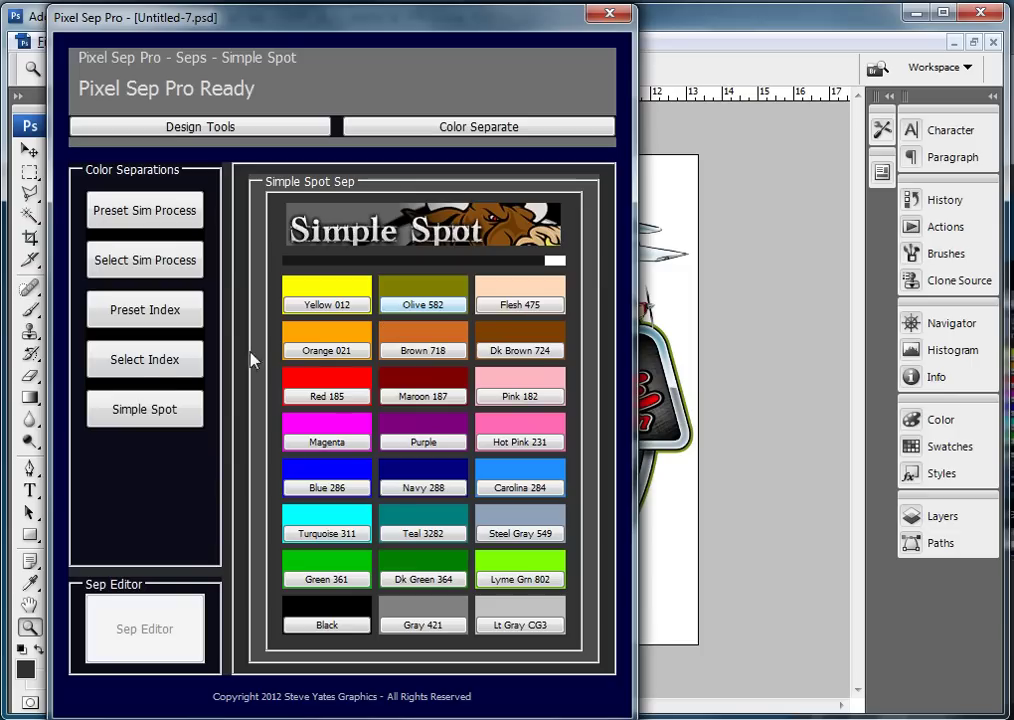
{"action": "left_click", "coordinate": [160, 372]}
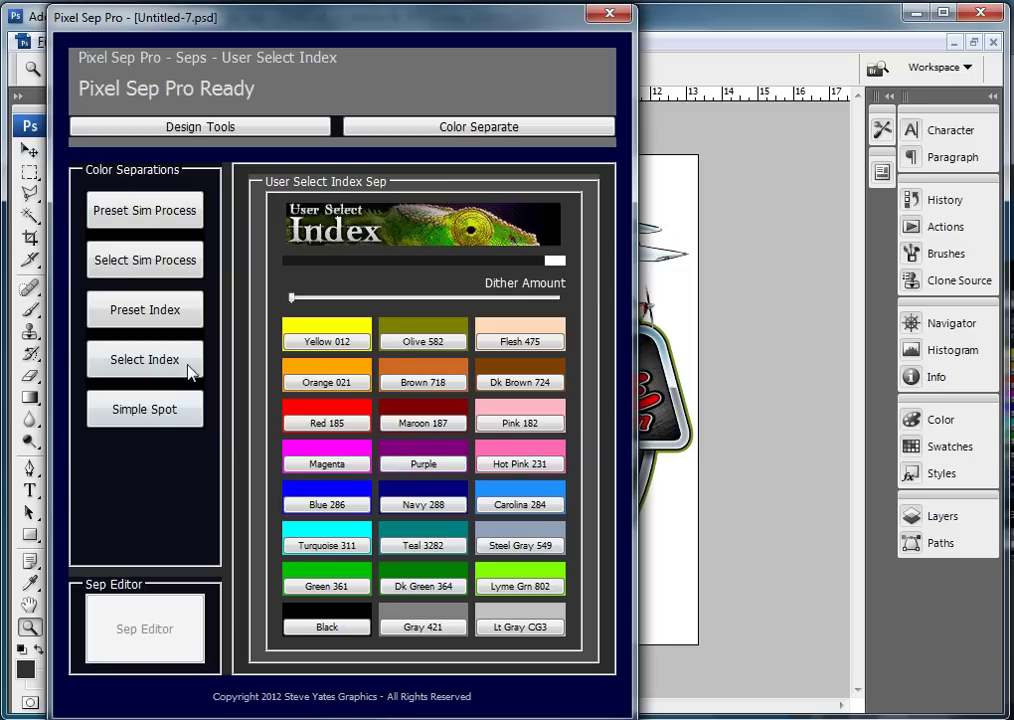
Separate the airplane artwork with the 6 Color 1 preset index separation
{"action": "left_click", "coordinate": [164, 317]}
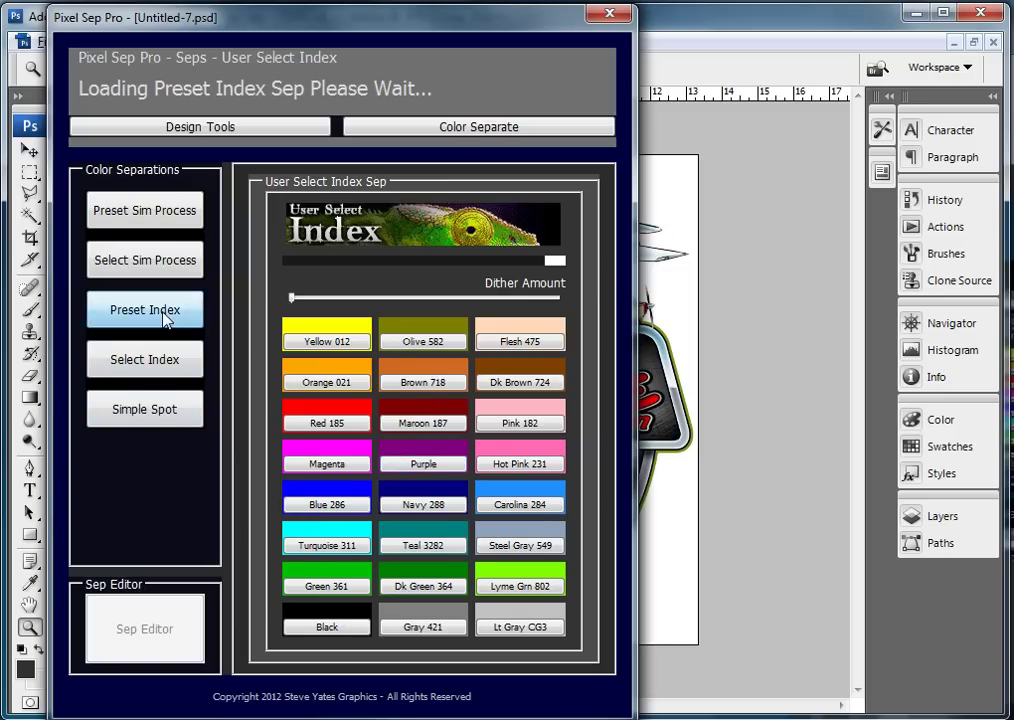
{"action": "left_click_drag", "start_coordinate": [375, 30], "coordinate": [1013, 53]}
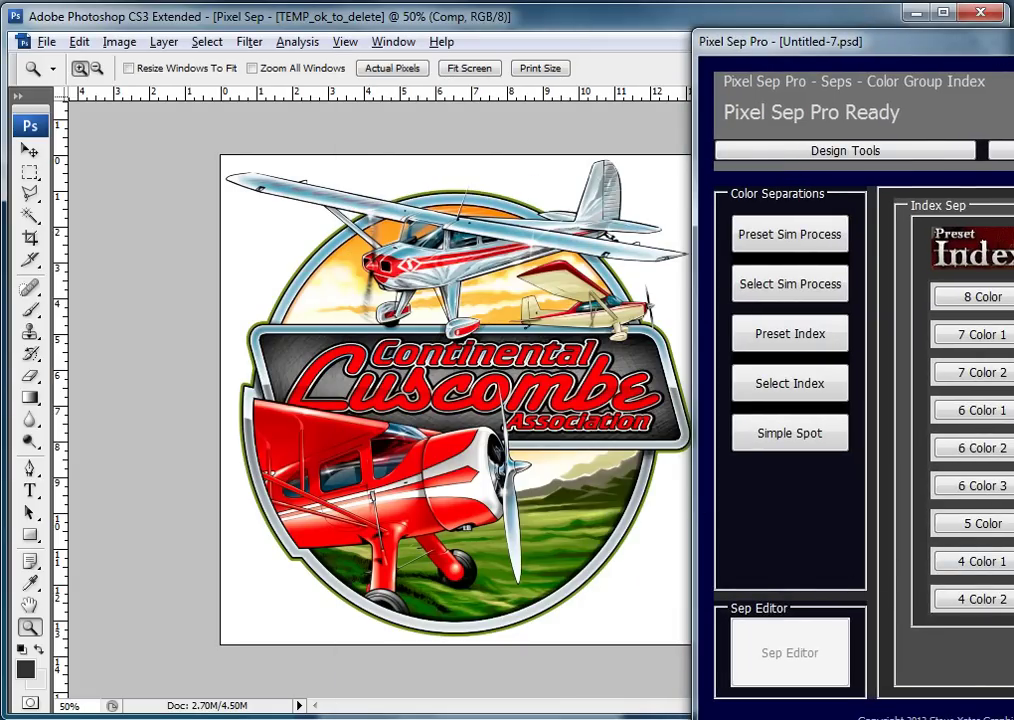
{"action": "left_click", "coordinate": [968, 414]}
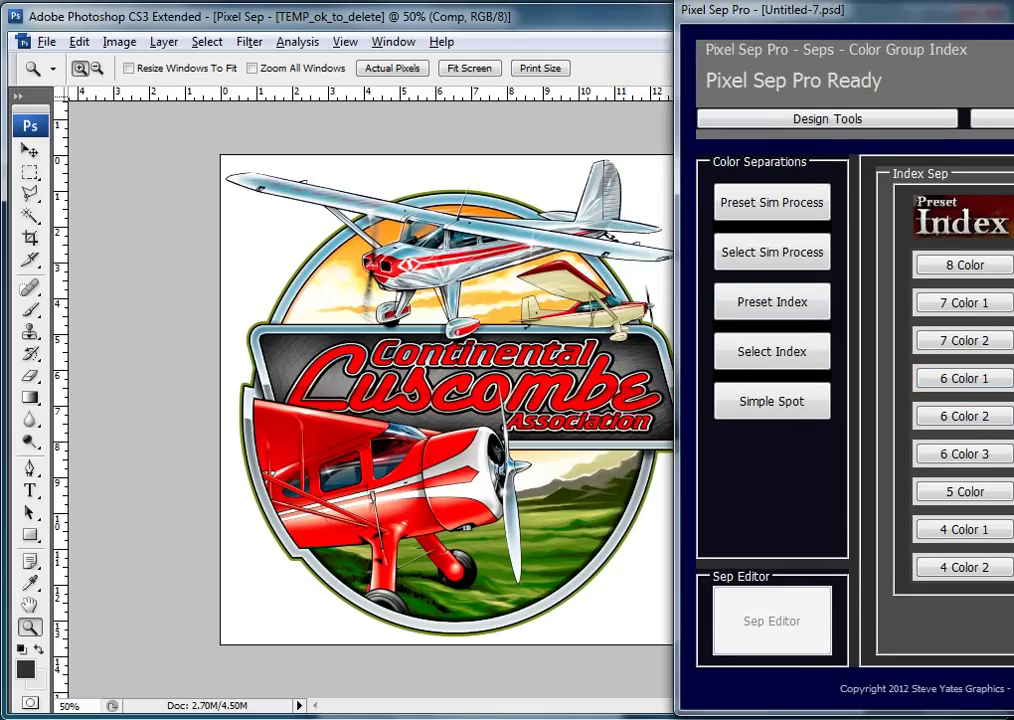
{"action": "left_click", "coordinate": [963, 380]}
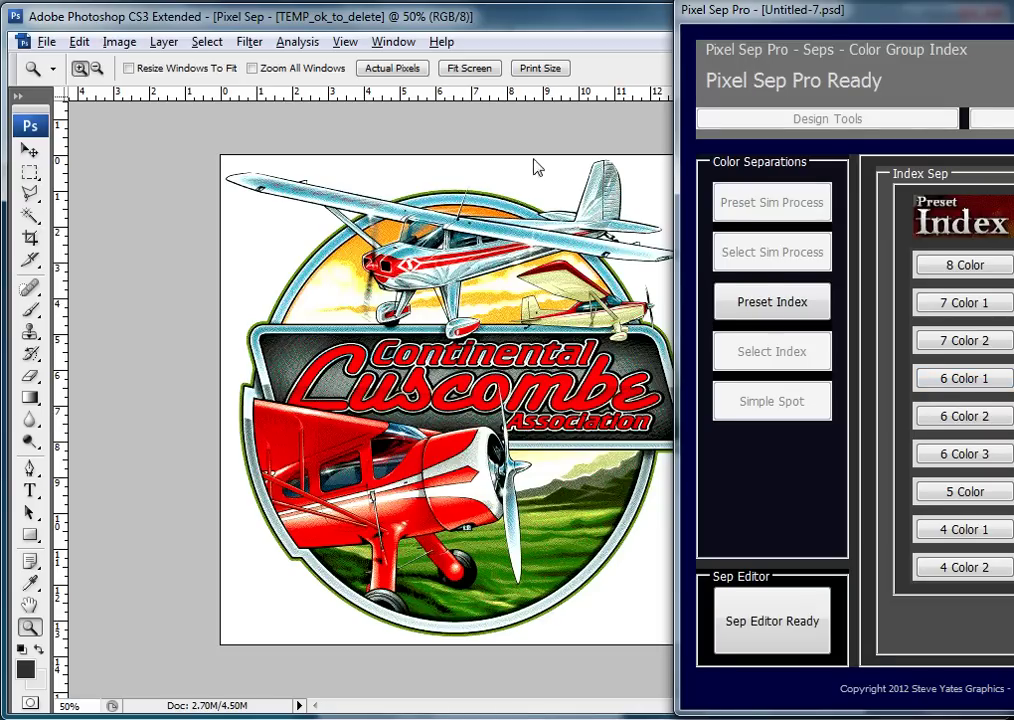
Load the preset index separation into the Sep Editor to view its spot channel controls
{"action": "left_click_drag", "start_coordinate": [708, 8], "coordinate": [765, 26]}
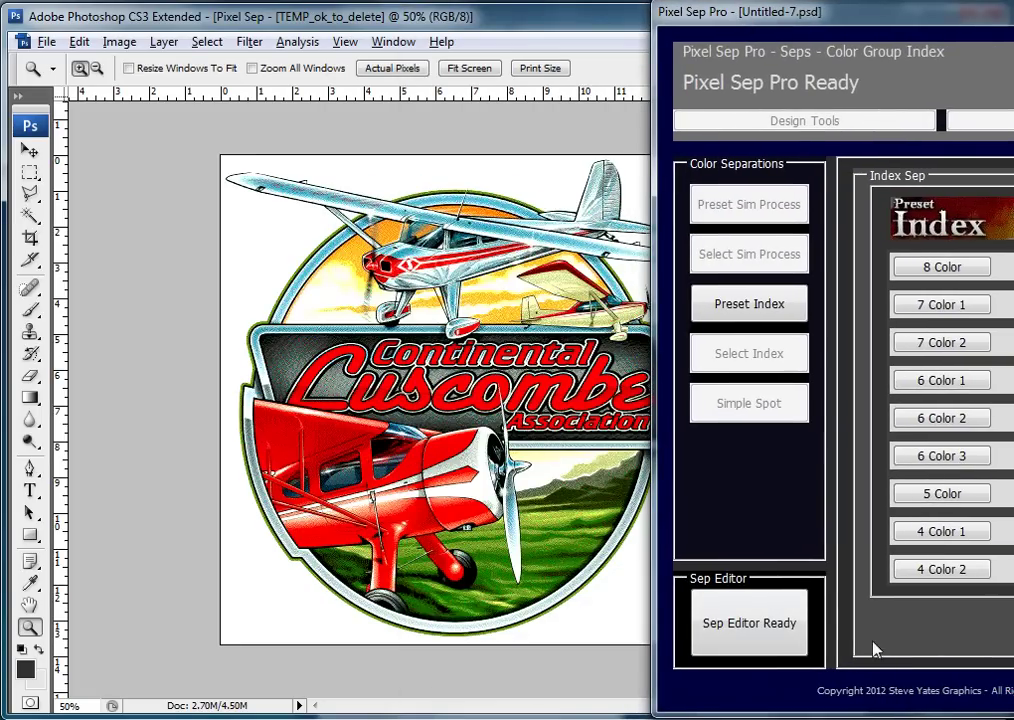
{"action": "left_click", "coordinate": [774, 636]}
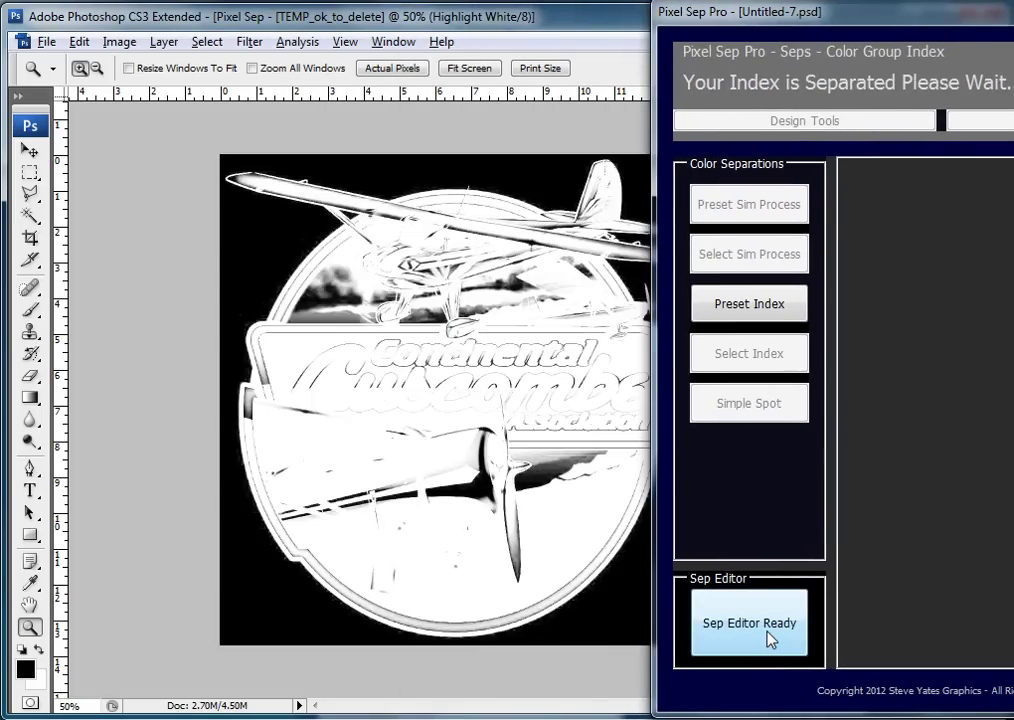
{"action": "left_click_drag", "start_coordinate": [785, 12], "coordinate": [289, 14]}
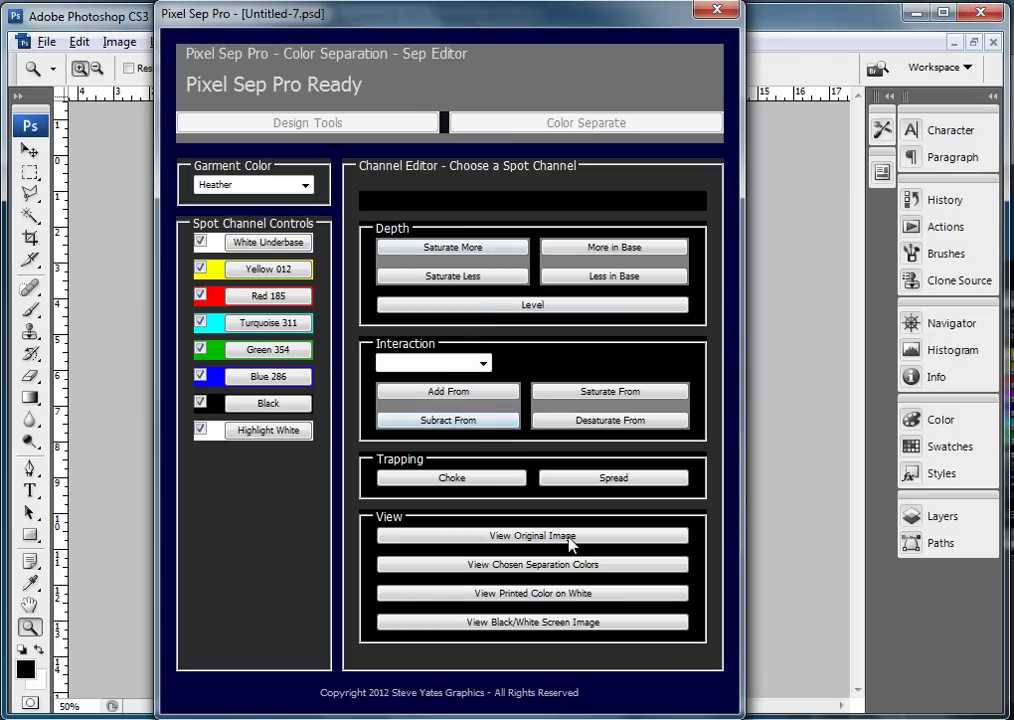
Close the Sep Editor and show the channels from Yellow 012 through Black together on the artwork
{"action": "left_click", "coordinate": [718, 10]}
{"action": "left_click", "coordinate": [915, 508]}
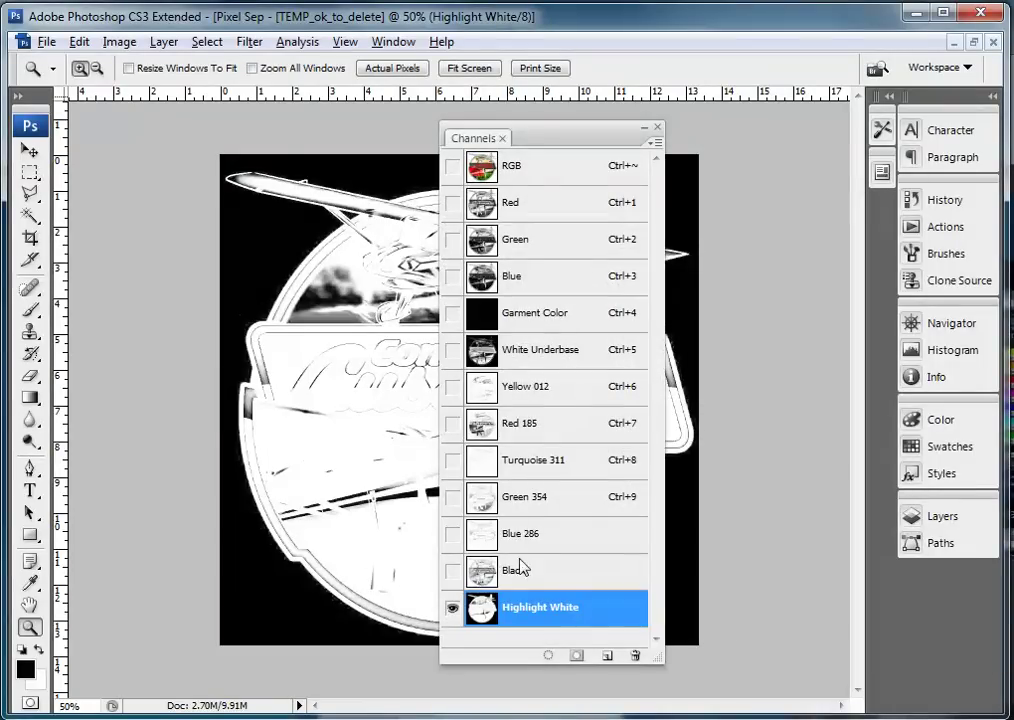
{"action": "left_click", "coordinate": [543, 388]}
{"action": "left_click_drag", "start_coordinate": [452, 423], "coordinate": [455, 572]}
{"action": "left_click_drag", "start_coordinate": [550, 140], "coordinate": [756, 140]}
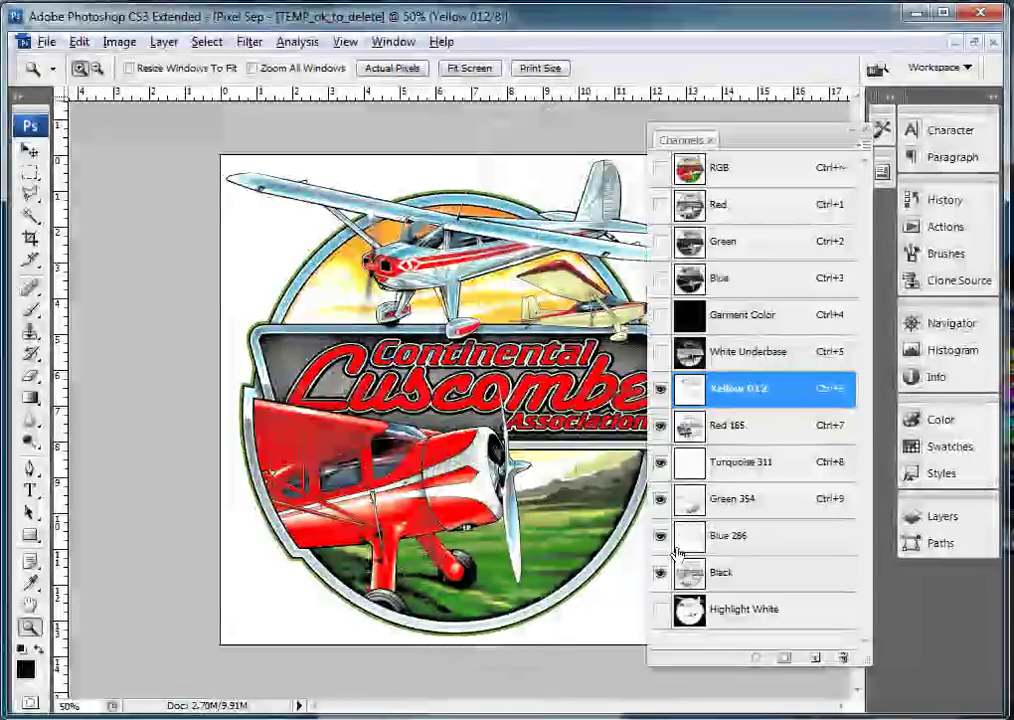
Toggle the Green 354 and Red 185 channels off and back on to check their contribution to the artwork
{"action": "left_click", "coordinate": [661, 499]}
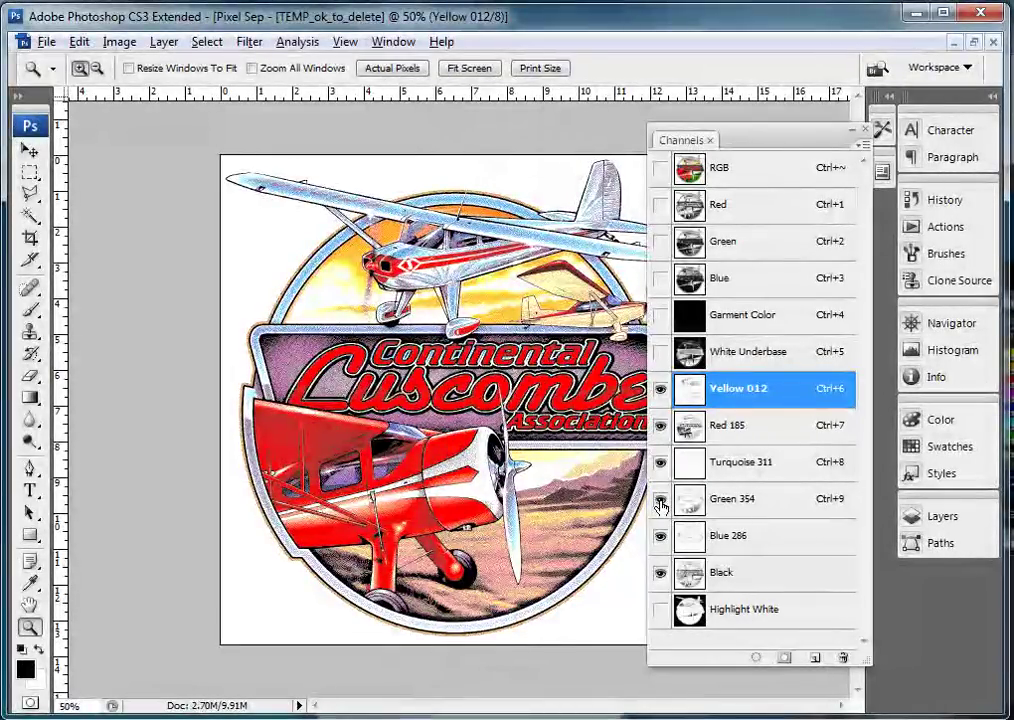
{"action": "left_click", "coordinate": [661, 499]}
{"action": "left_click", "coordinate": [661, 425]}
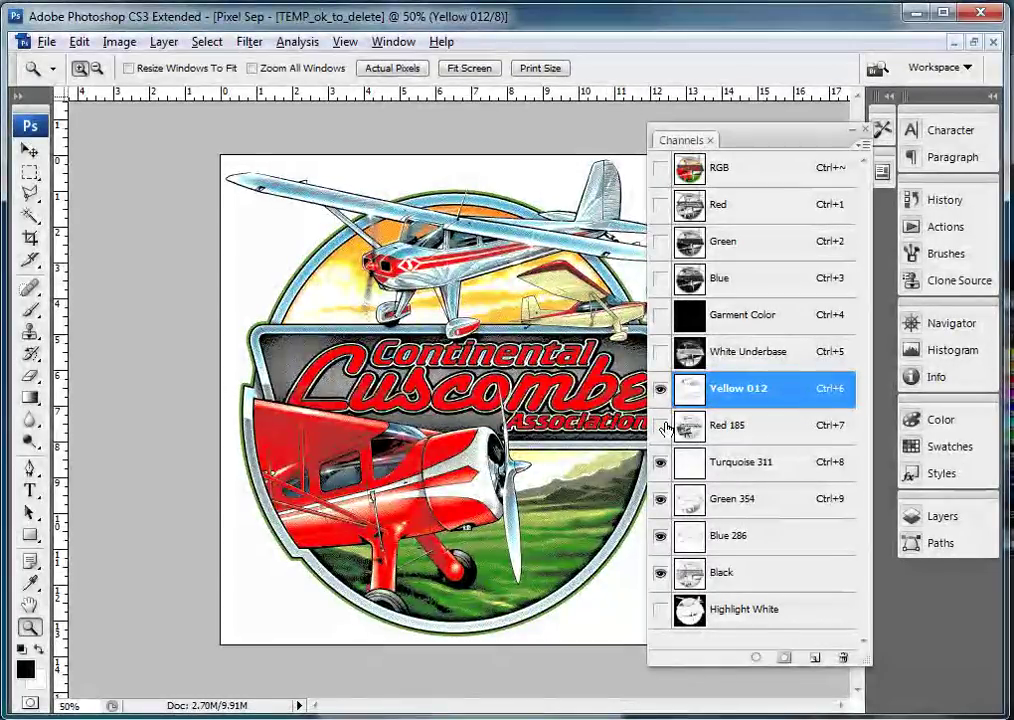
{"action": "left_click", "coordinate": [661, 425]}
Put away the channel list and close the temporary separated document to return to the original artwork
{"action": "left_click", "coordinate": [718, 112]}
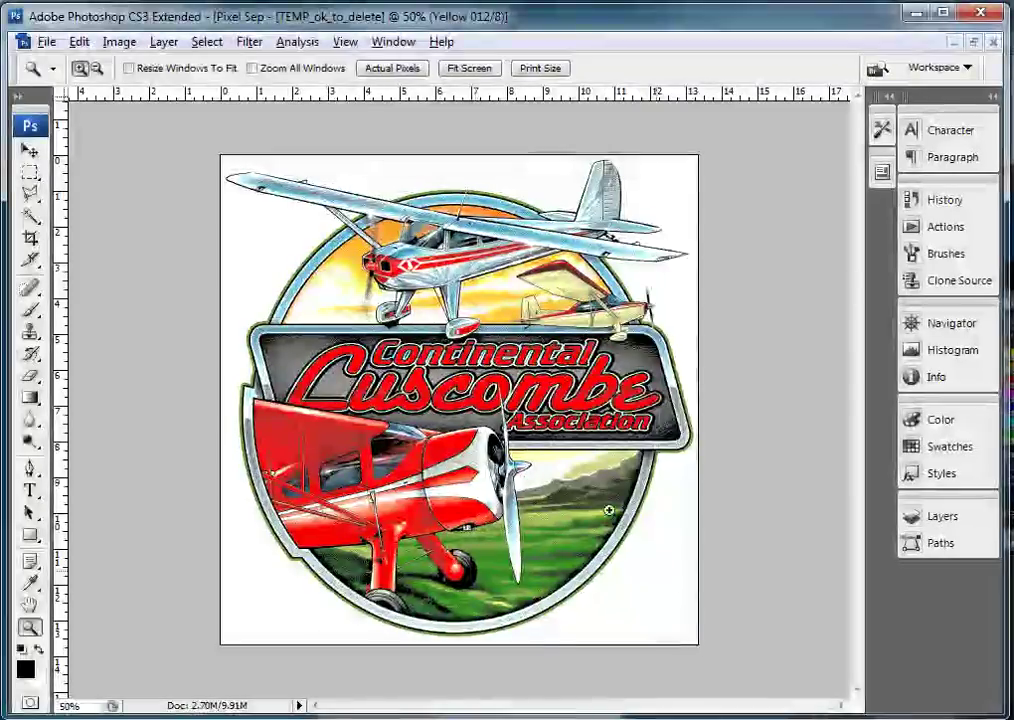
{"action": "left_click", "coordinate": [994, 44]}
{"action": "left_click", "coordinate": [525, 302]}
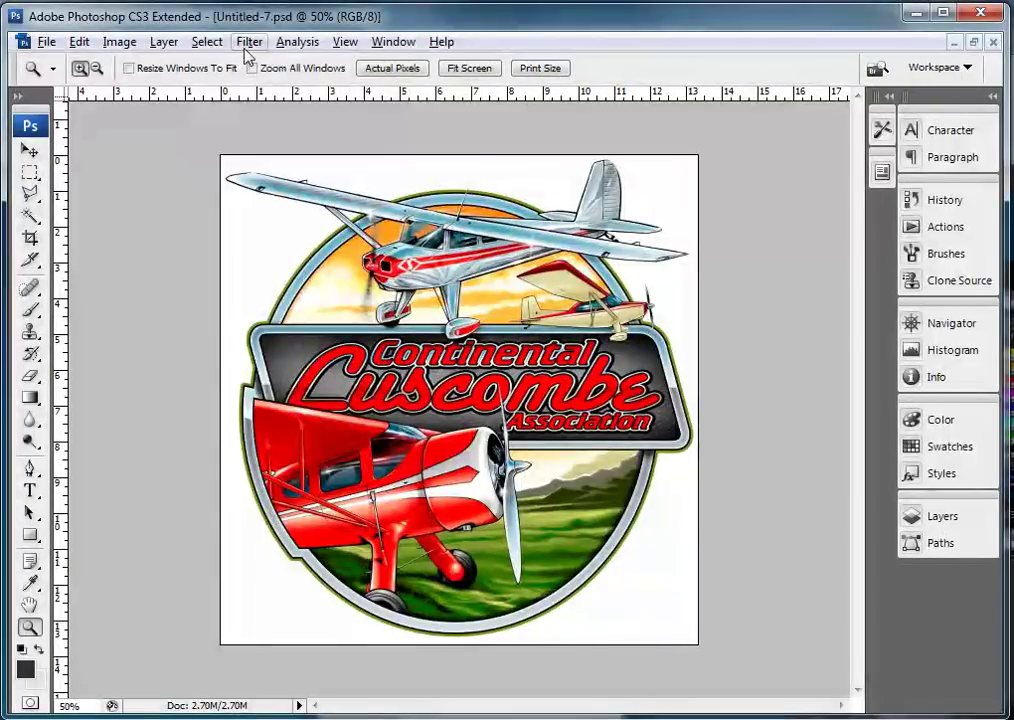
Launch the Pixel Sep filter again on the original artwork and load the Select Index color separation
{"action": "left_click", "coordinate": [245, 45]}
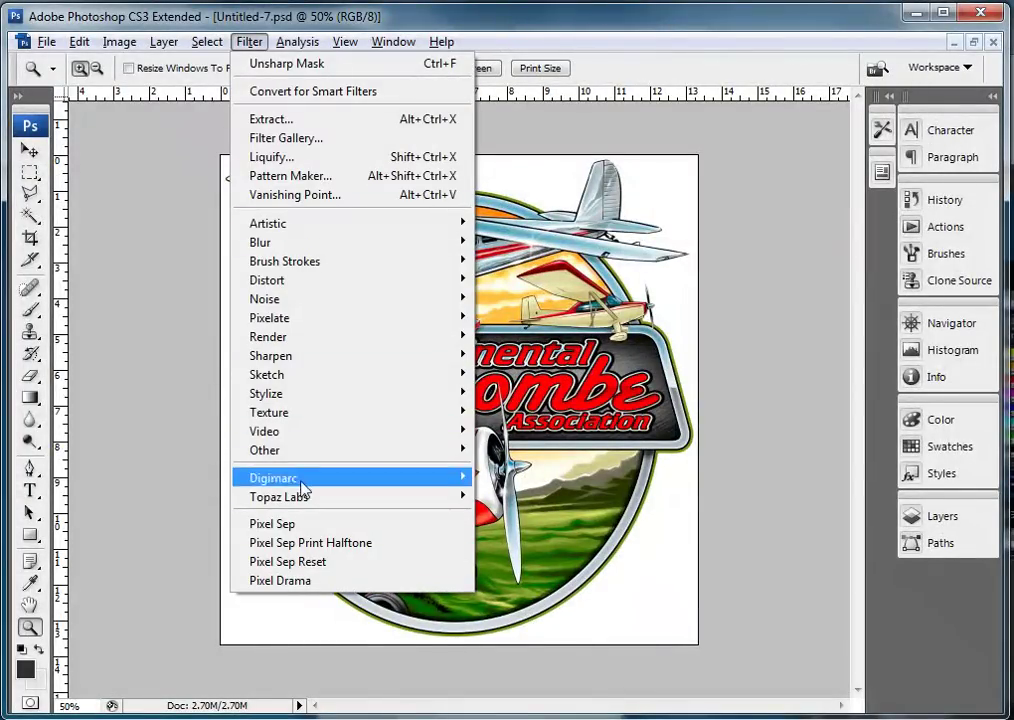
{"action": "left_click", "coordinate": [299, 524]}
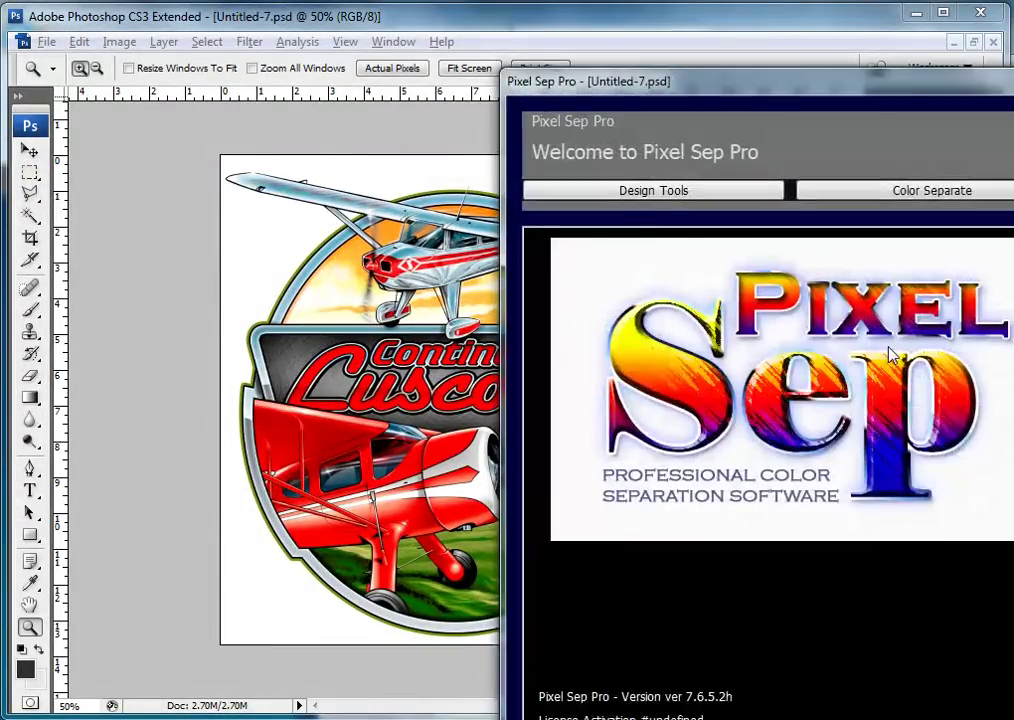
{"action": "left_click", "coordinate": [932, 190]}
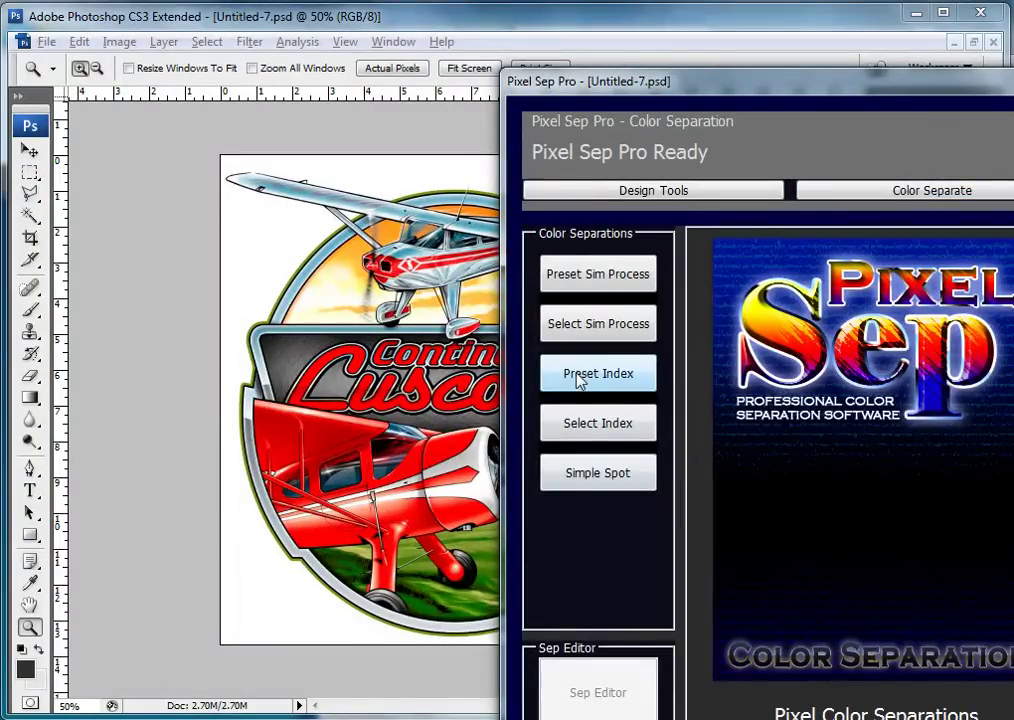
{"action": "left_click", "coordinate": [632, 425]}
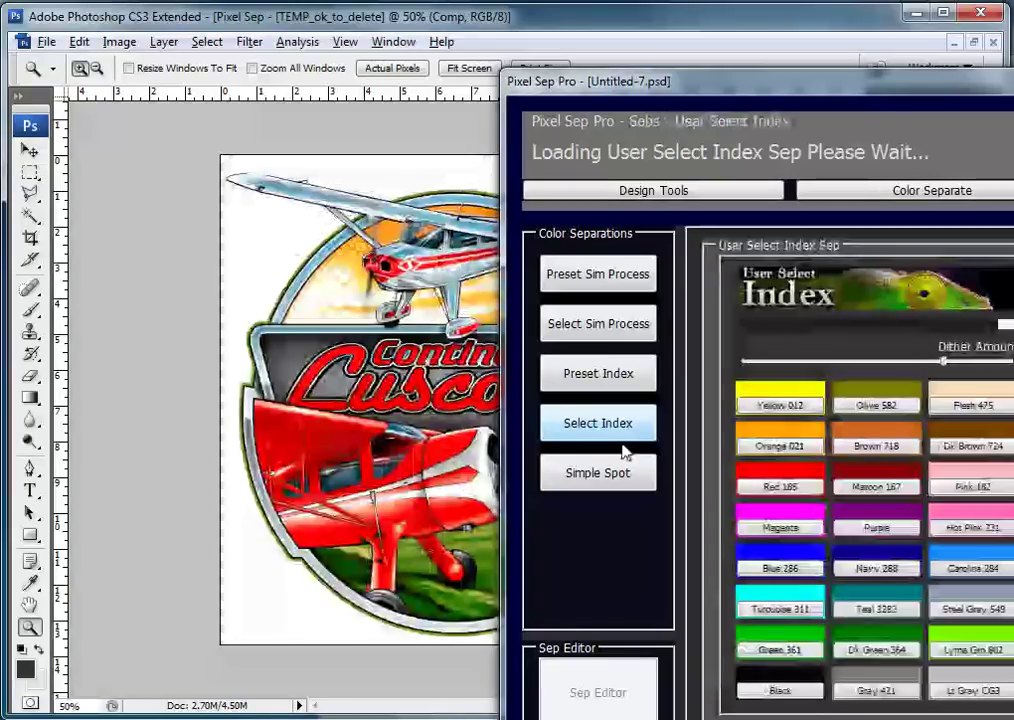
{"action": "left_click_drag", "start_coordinate": [802, 92], "coordinate": [926, 44]}
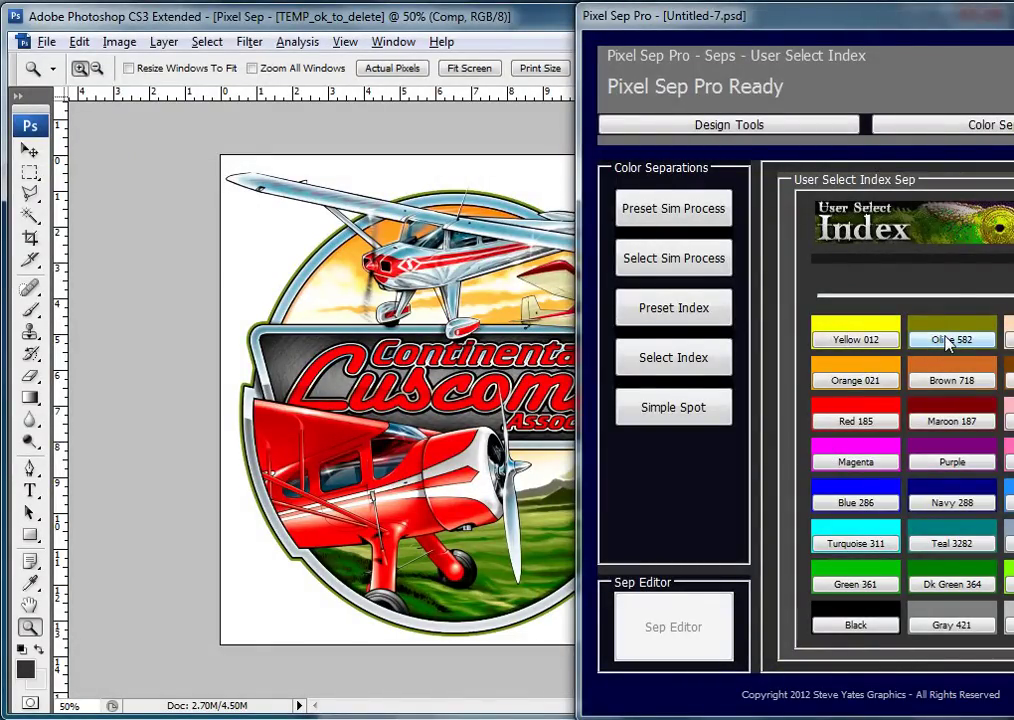
{"action": "left_click_drag", "start_coordinate": [748, 24], "coordinate": [672, 22]}
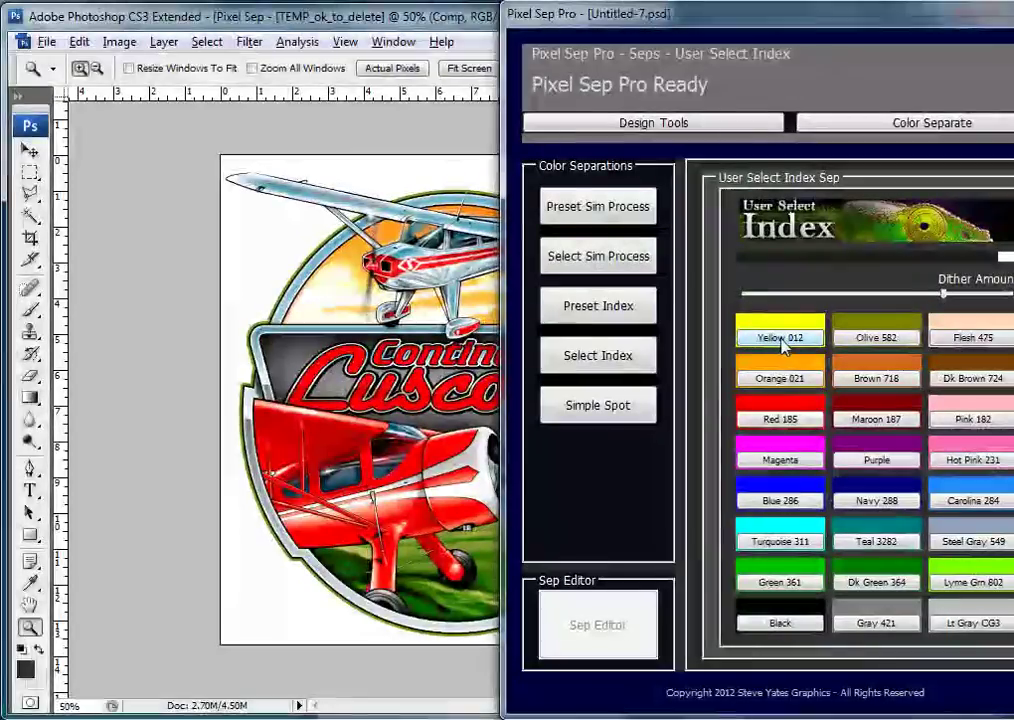
Choose Yellow 012, Red 185, Black, Green 361 and Carolina 284 as the index separation colors
{"action": "left_click", "coordinate": [781, 339]}
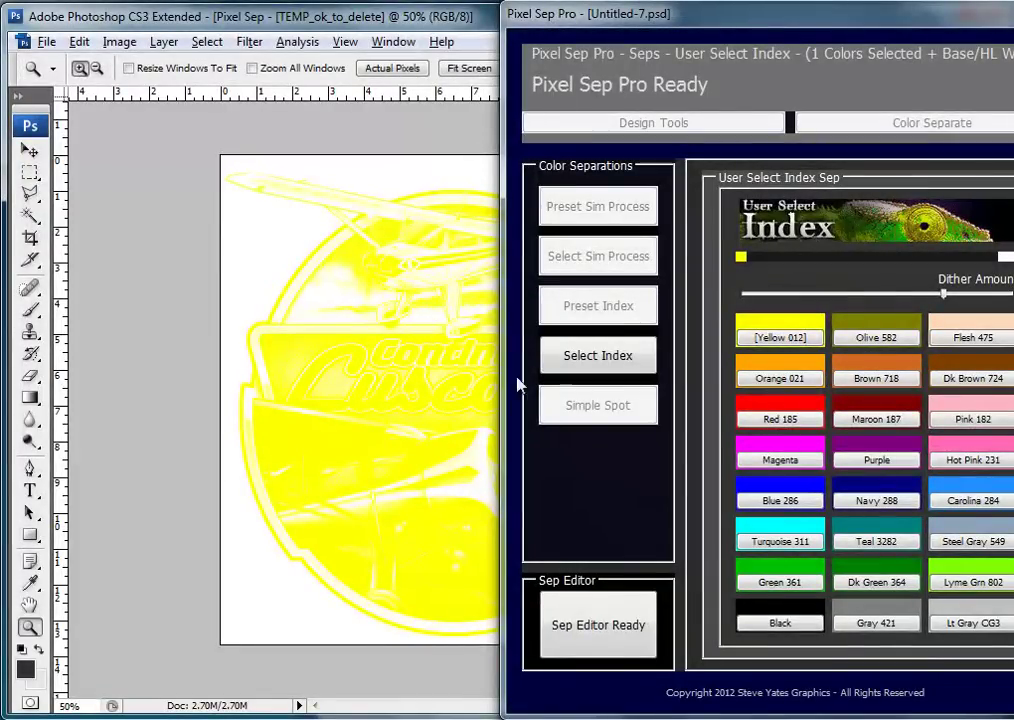
{"action": "left_click", "coordinate": [807, 427]}
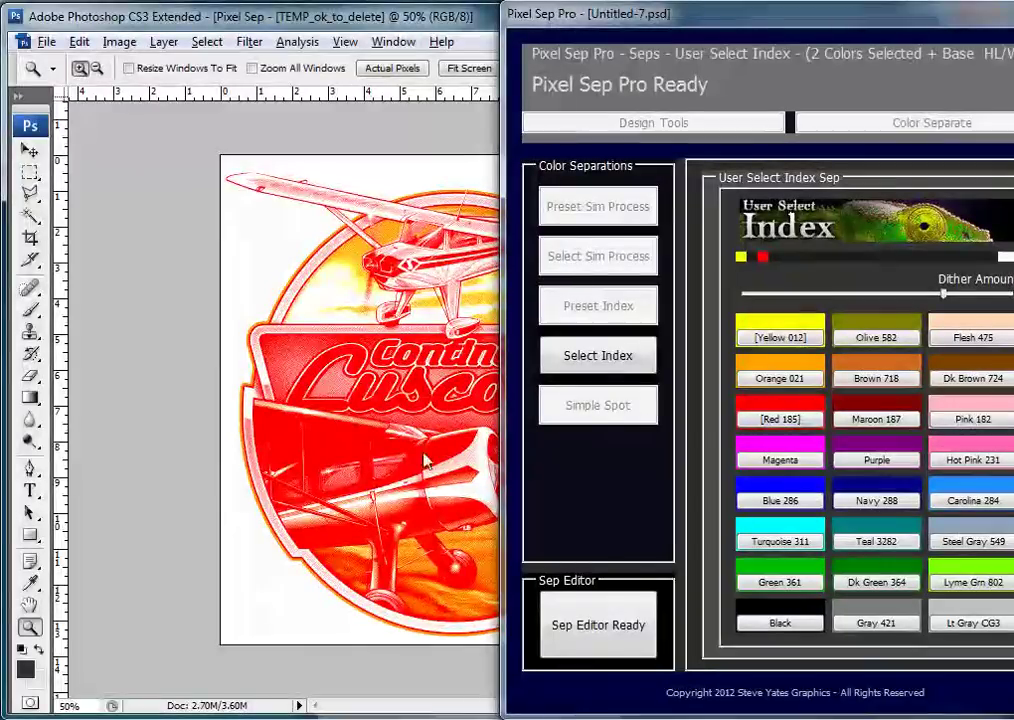
{"action": "left_click", "coordinate": [805, 625]}
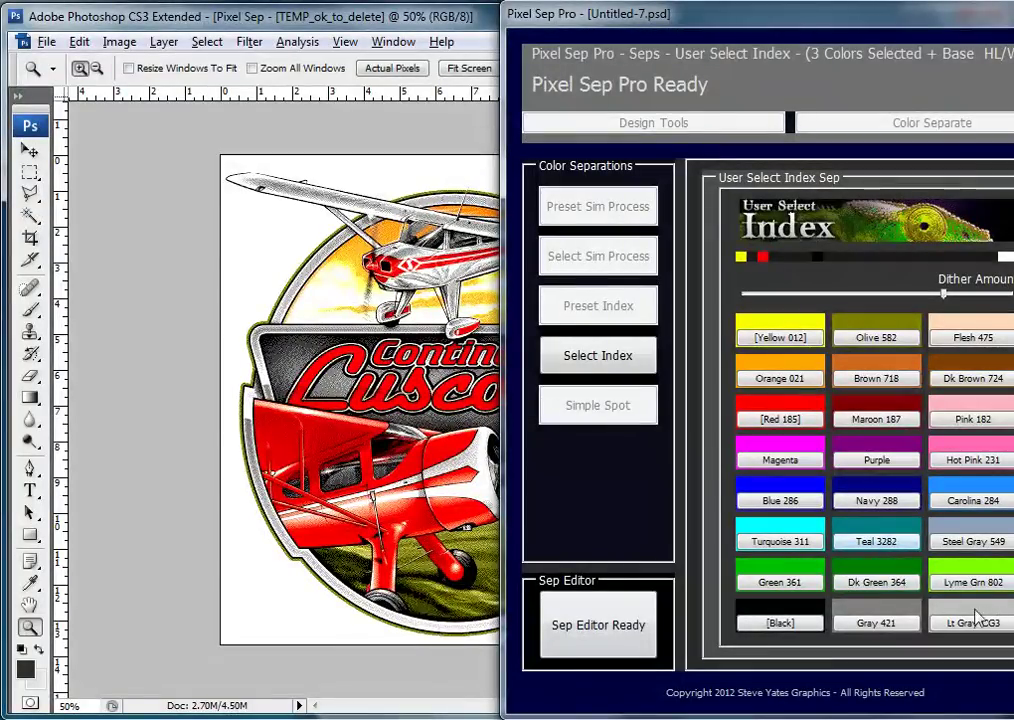
{"action": "left_click", "coordinate": [808, 588]}
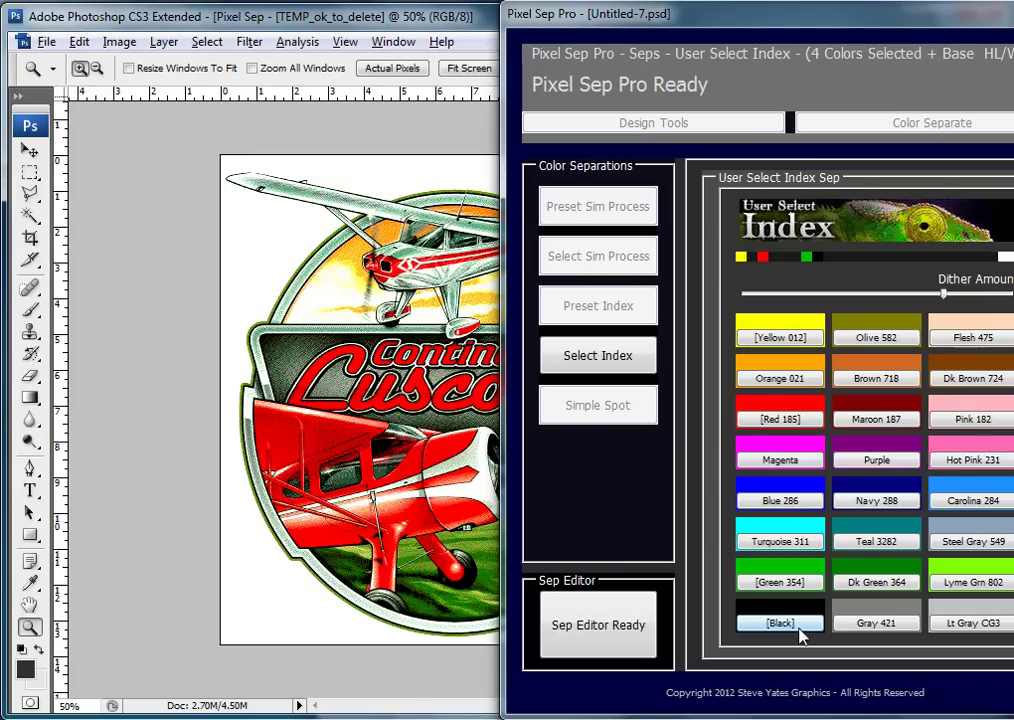
{"action": "left_click", "coordinate": [988, 501]}
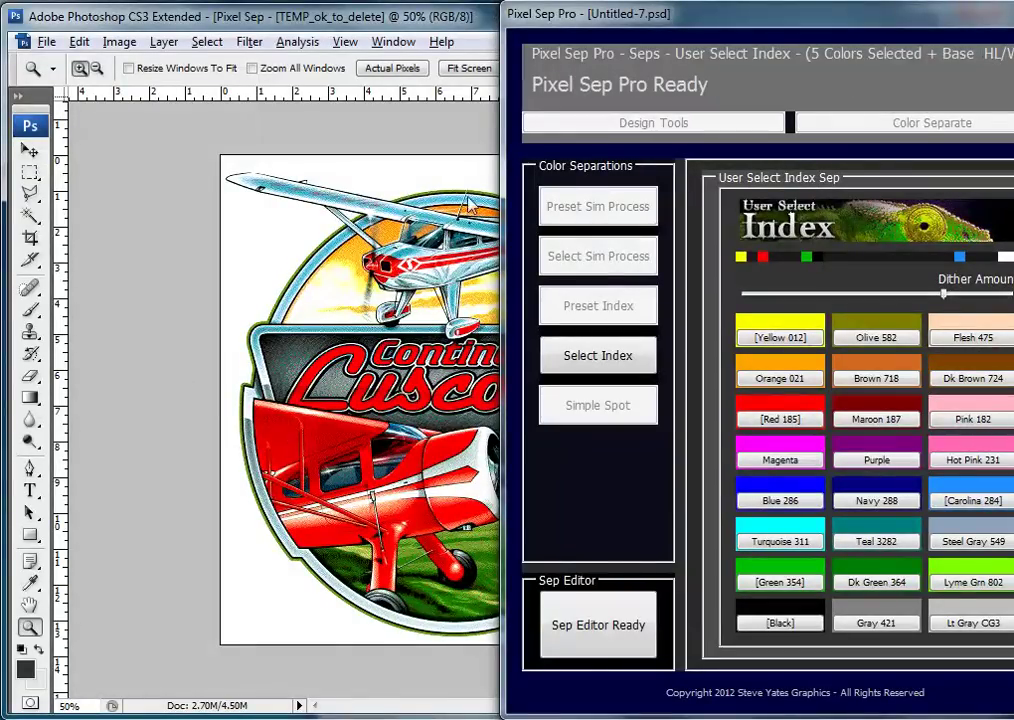
Inspect the full five-color index preview and load the selected separation into the Sep Editor
{"action": "left_click_drag", "start_coordinate": [745, 30], "coordinate": [980, 35]}
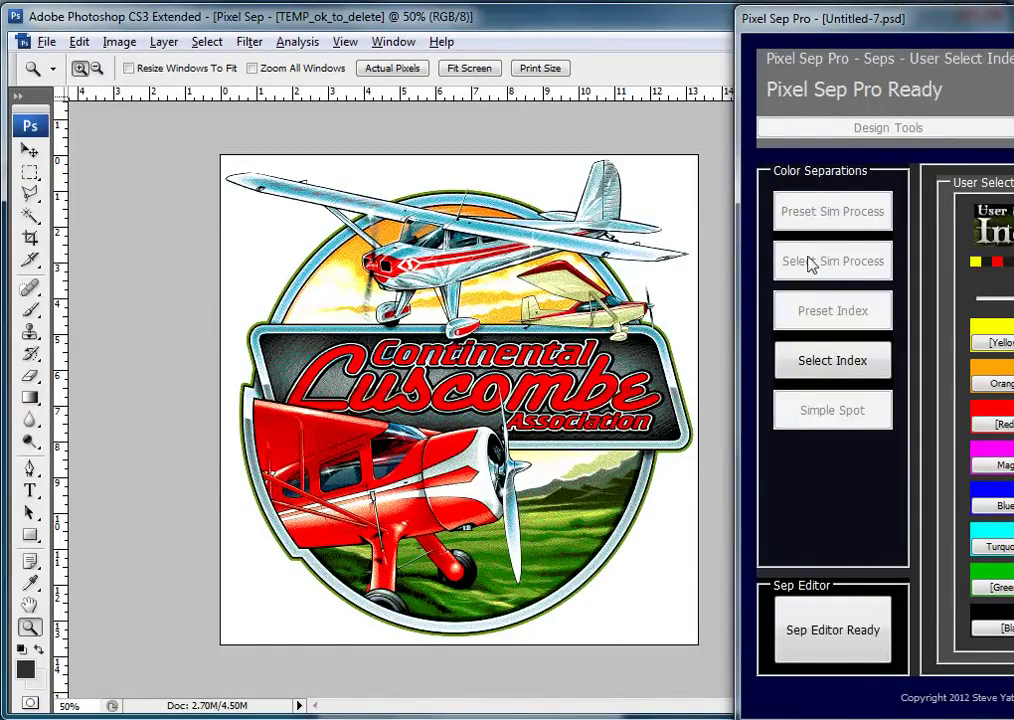
{"action": "left_click_drag", "start_coordinate": [1002, 27], "coordinate": [638, 23]}
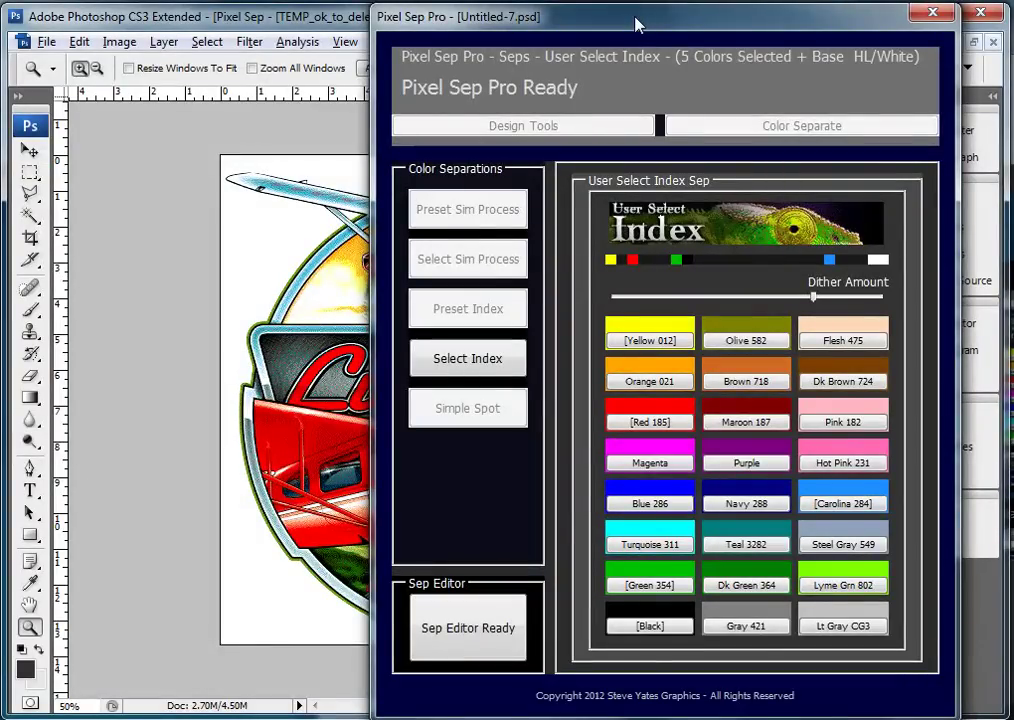
{"action": "left_click", "coordinate": [462, 627]}
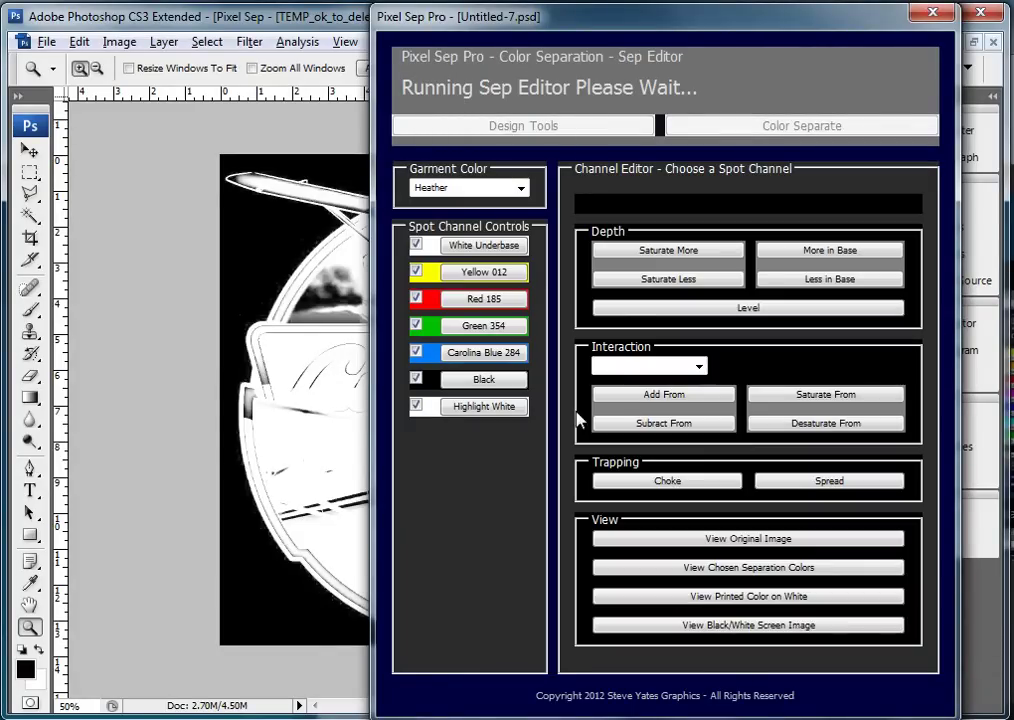
Select the Yellow 012 spot channel in the Sep Editor and set the garment color to Black
{"action": "left_click", "coordinate": [484, 272]}
{"action": "left_click_drag", "start_coordinate": [497, 27], "coordinate": [790, 28]}
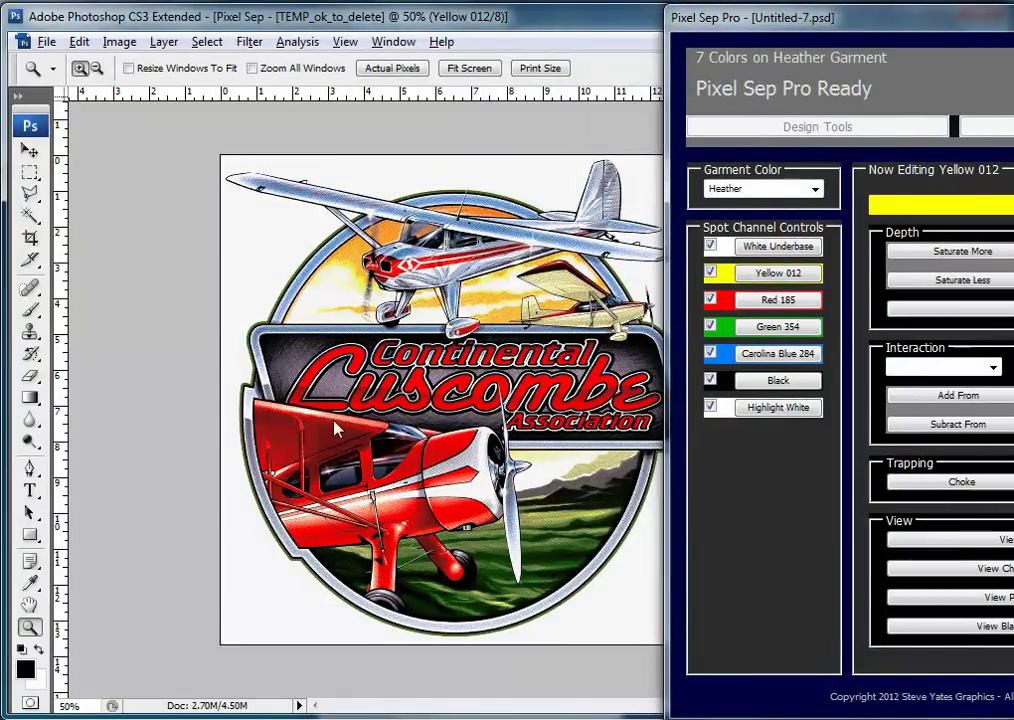
{"action": "left_click", "coordinate": [752, 189]}
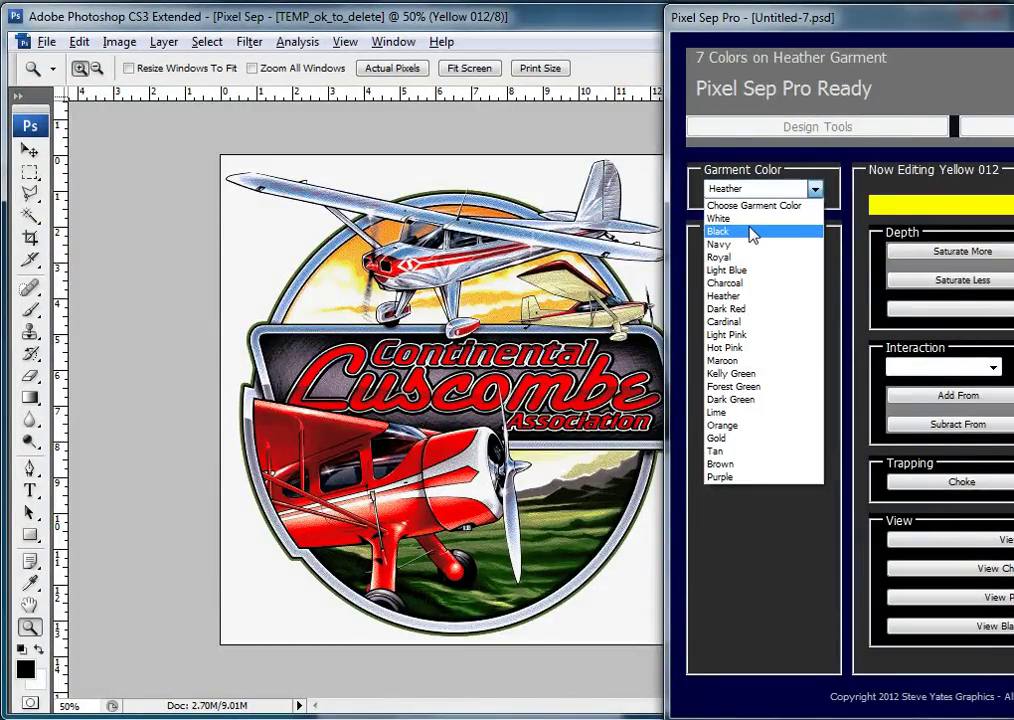
{"action": "left_click", "coordinate": [752, 232]}
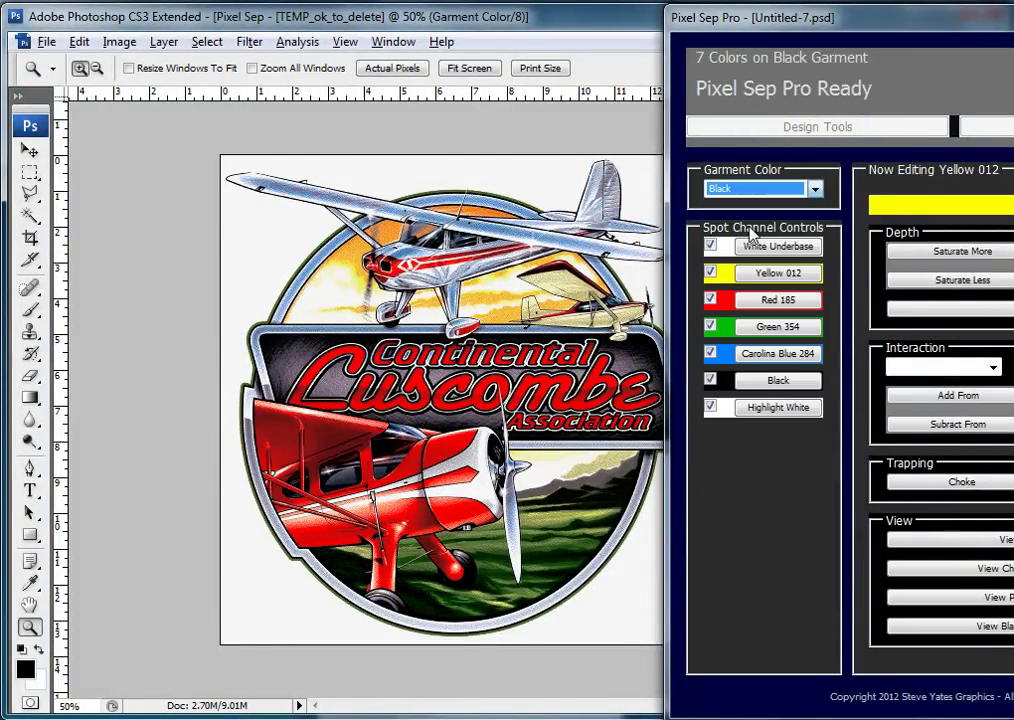
Turn off the Highlight White channel and compare the separation with and without the White Underbase, leaving the underbase on
{"action": "left_click", "coordinate": [711, 409]}
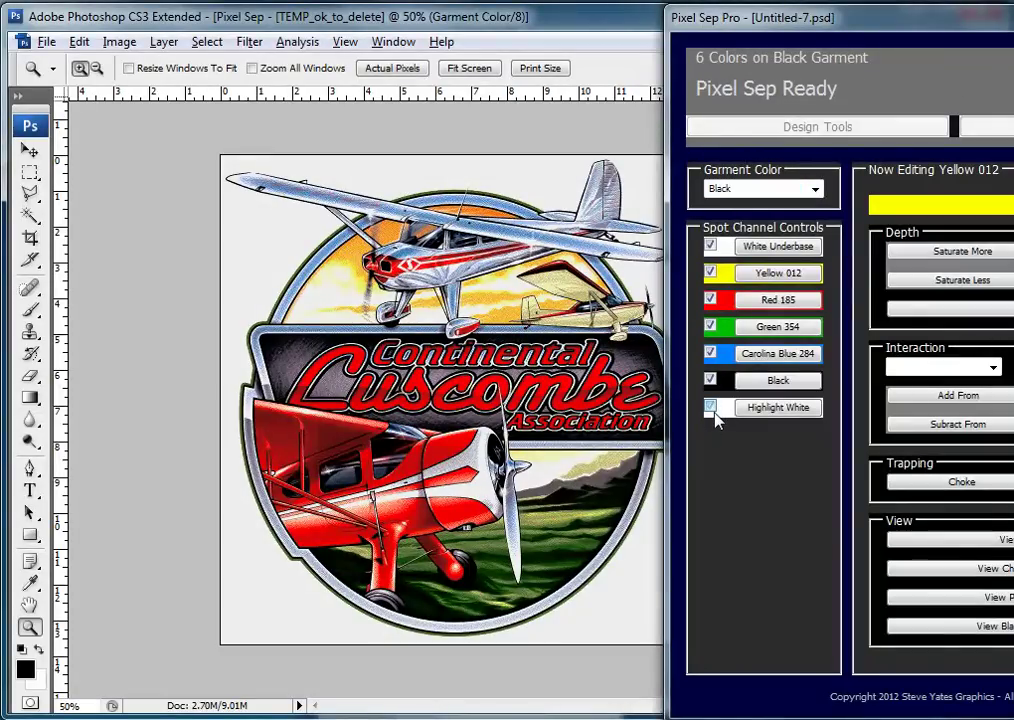
{"action": "left_click", "coordinate": [711, 246]}
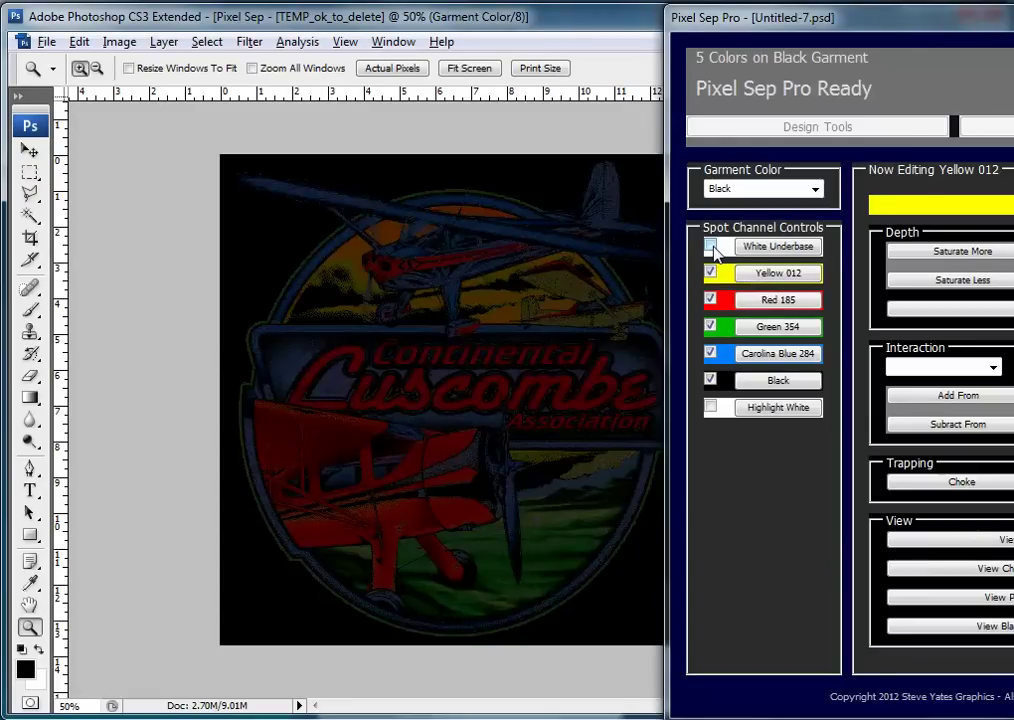
{"action": "left_click", "coordinate": [711, 246]}
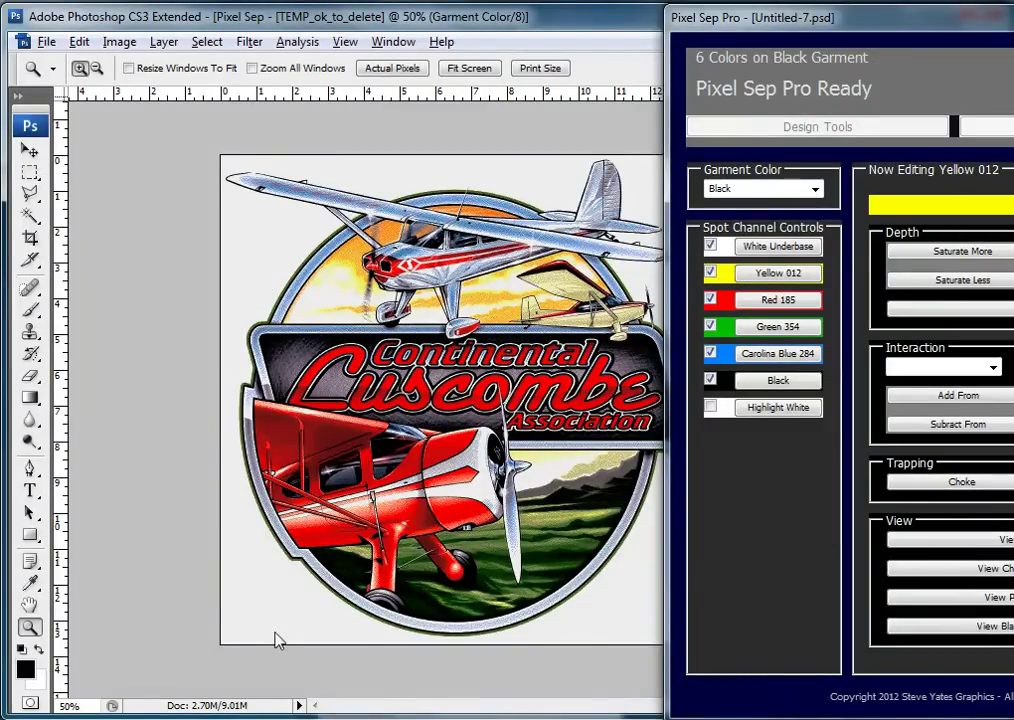
{"action": "left_click", "coordinate": [710, 246]}
{"action": "left_click", "coordinate": [710, 246]}
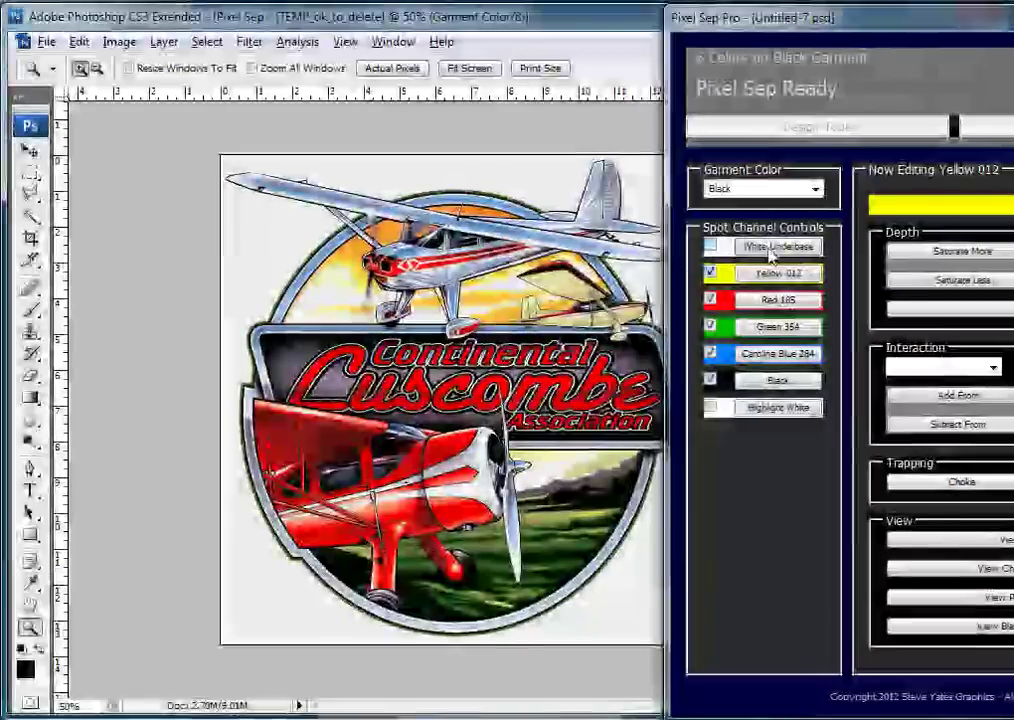
Saturate the White Underbase channel more and view it as a black/white screen image
{"action": "left_click", "coordinate": [776, 250]}
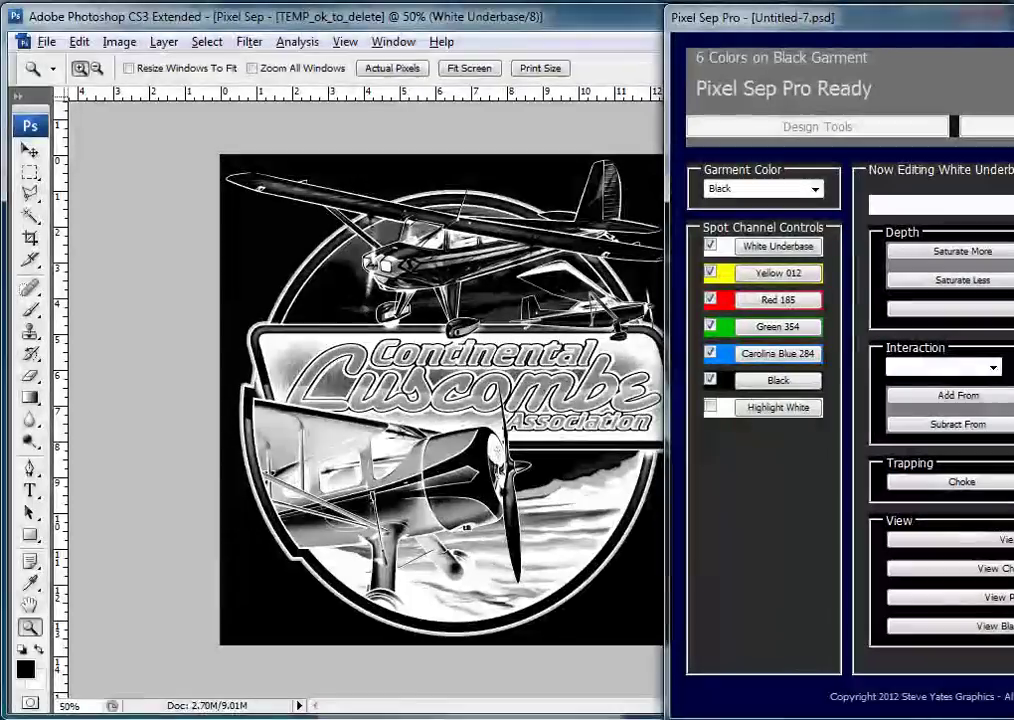
{"action": "left_click", "coordinate": [968, 254]}
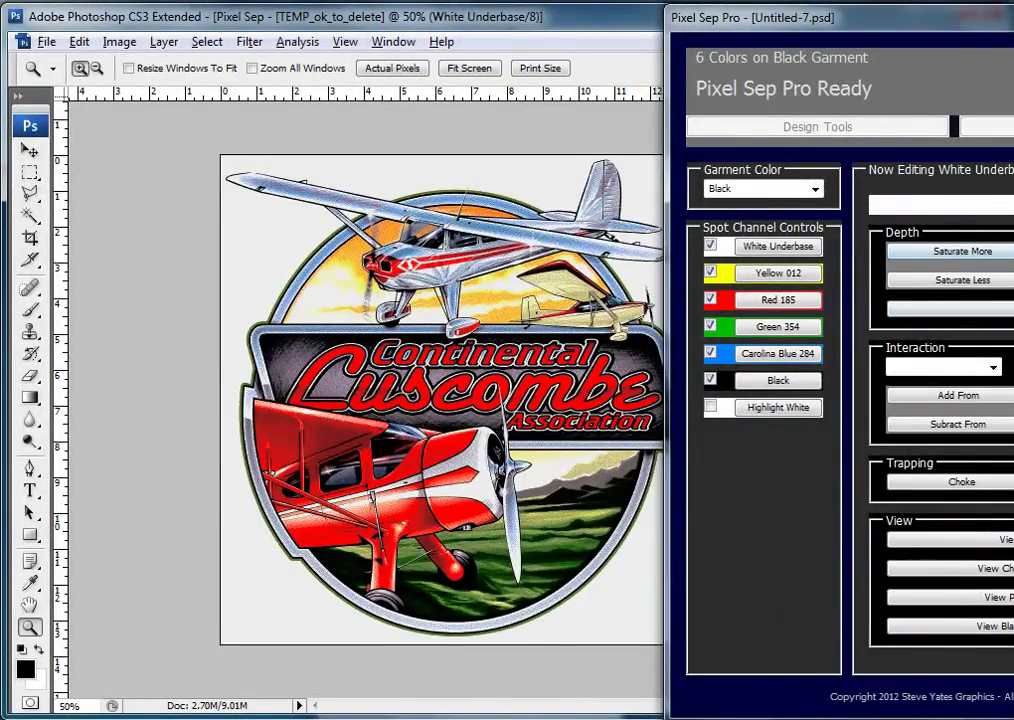
{"action": "left_click", "coordinate": [975, 625]}
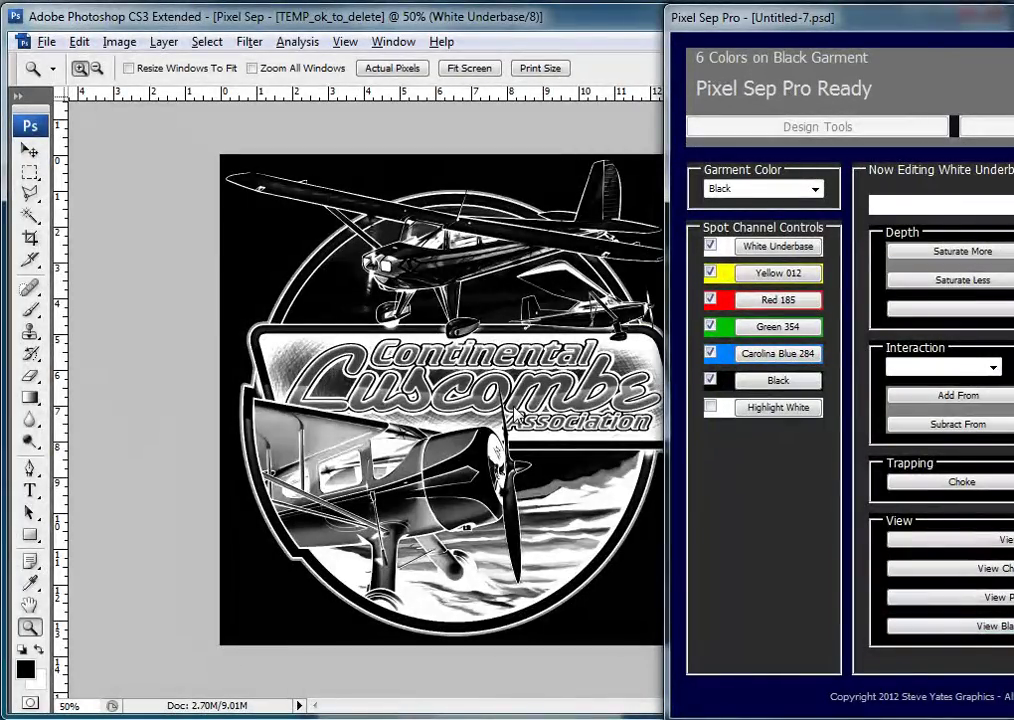
Preview the Yellow 012 and Carolina Blue 284 channels, and brighten the Green 354 areas by adjusting that channel's depth in the underbase
{"action": "left_click", "coordinate": [787, 272]}
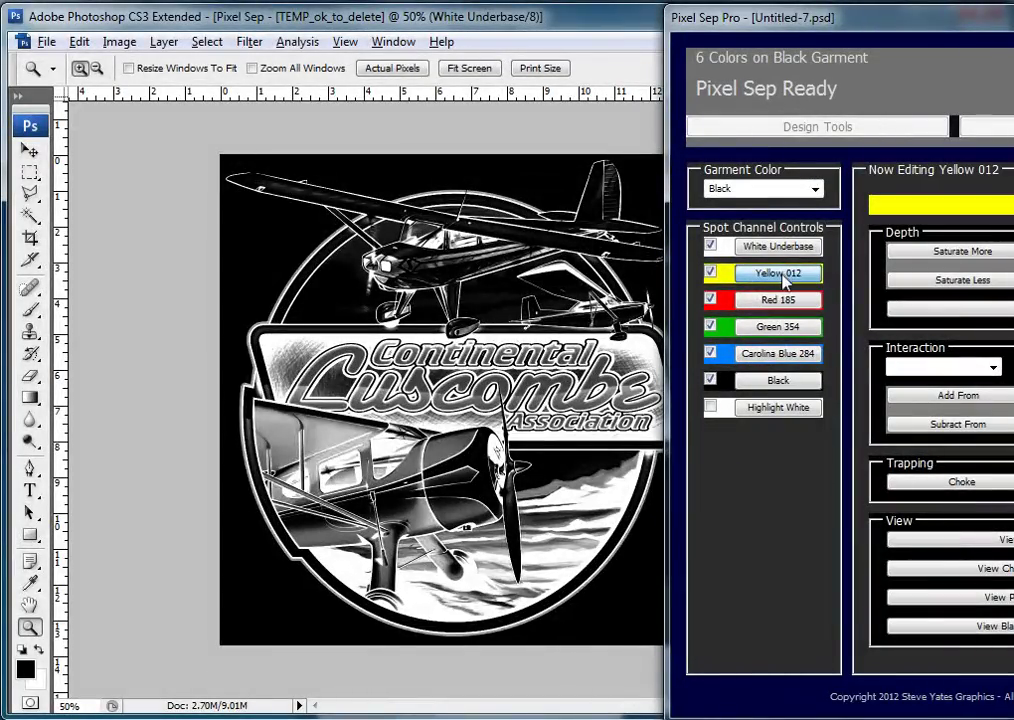
{"action": "left_click", "coordinate": [778, 355]}
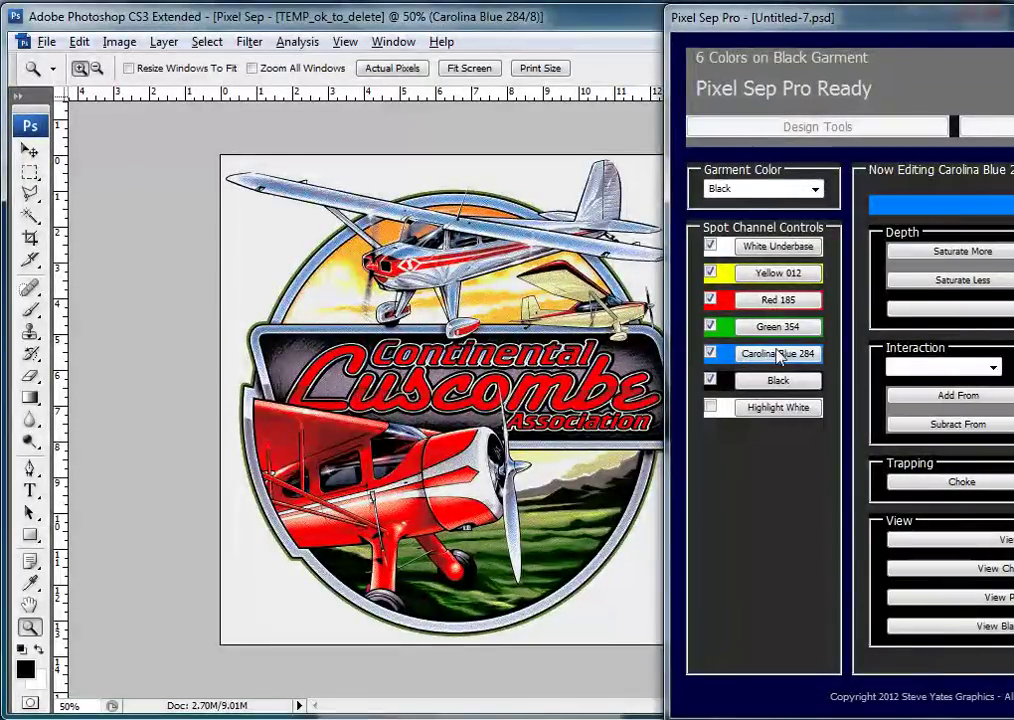
{"action": "left_click", "coordinate": [780, 327]}
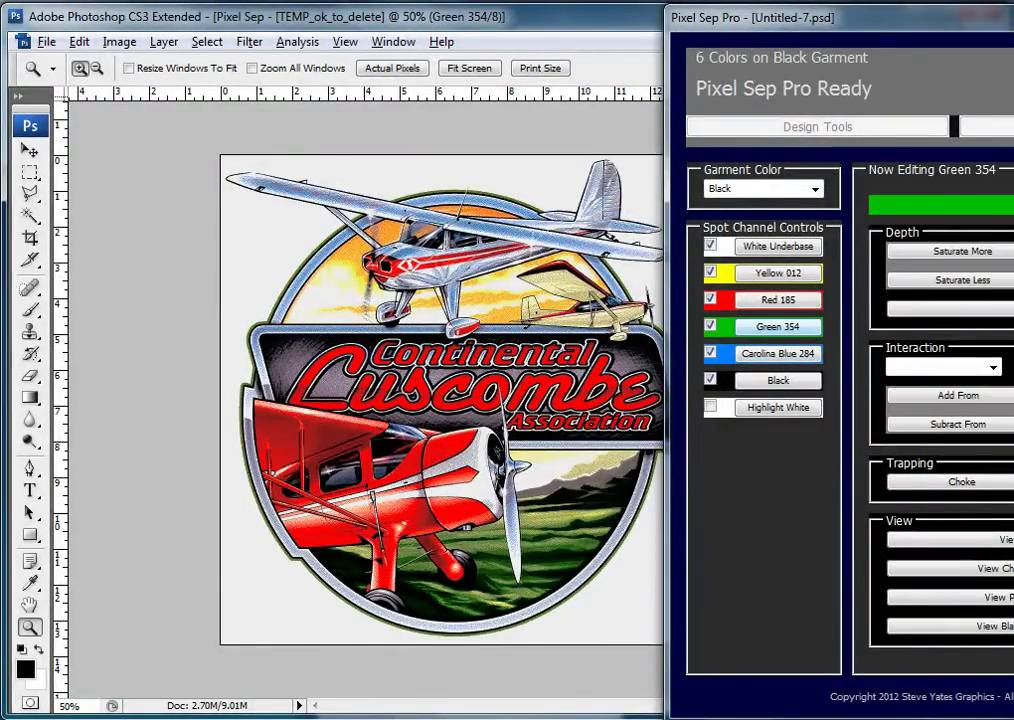
{"action": "left_click", "coordinate": [962, 280]}
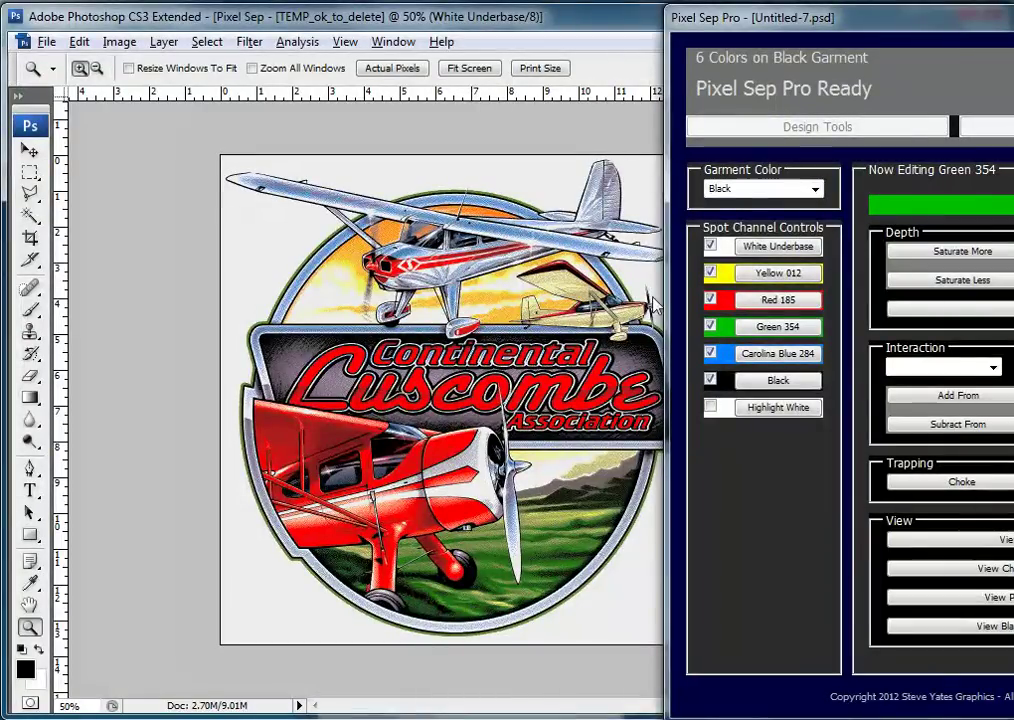
Select the Red 185 channel for editing, and close Pixel Sep Pro to return to the separated document
{"action": "left_click", "coordinate": [777, 300]}
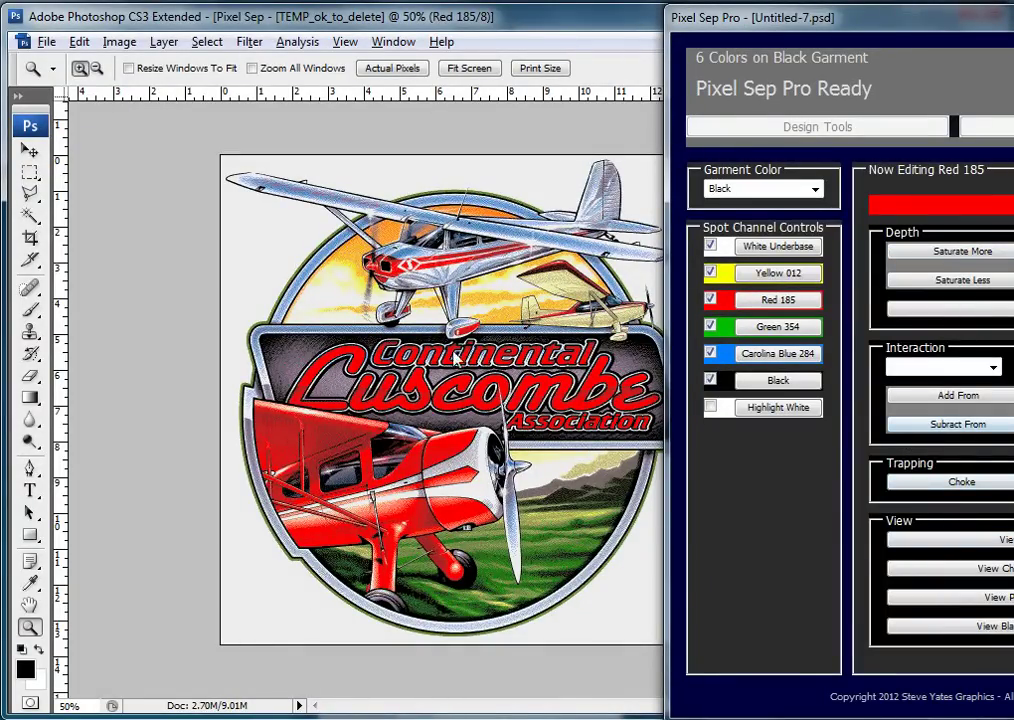
{"action": "left_click_drag", "start_coordinate": [822, 16], "coordinate": [568, 9]}
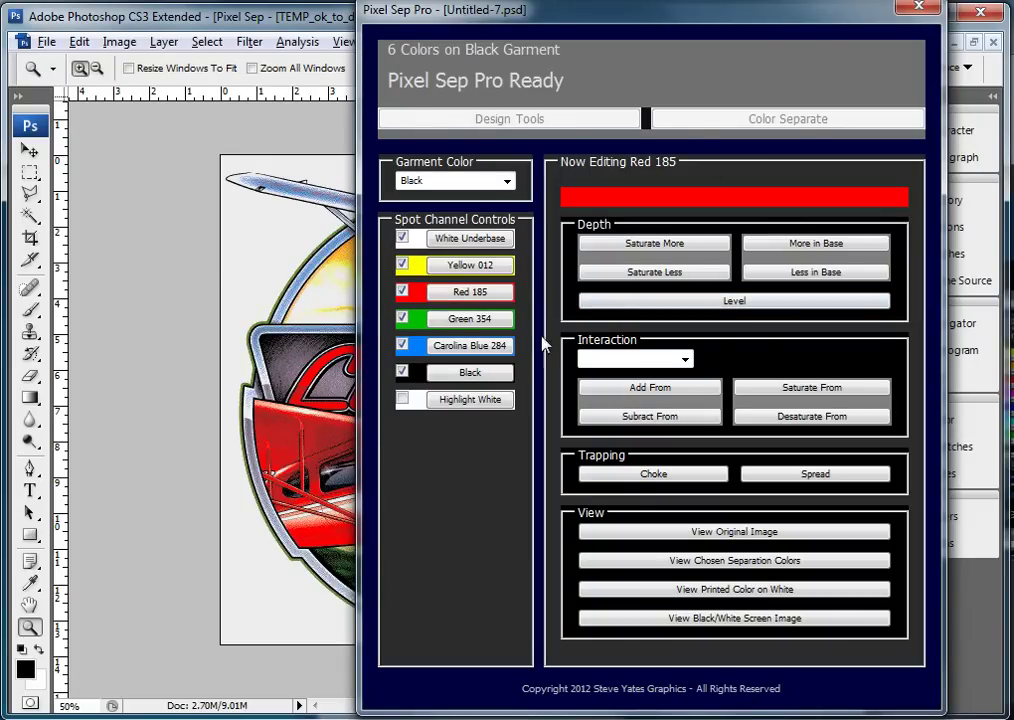
{"action": "left_click", "coordinate": [919, 8]}
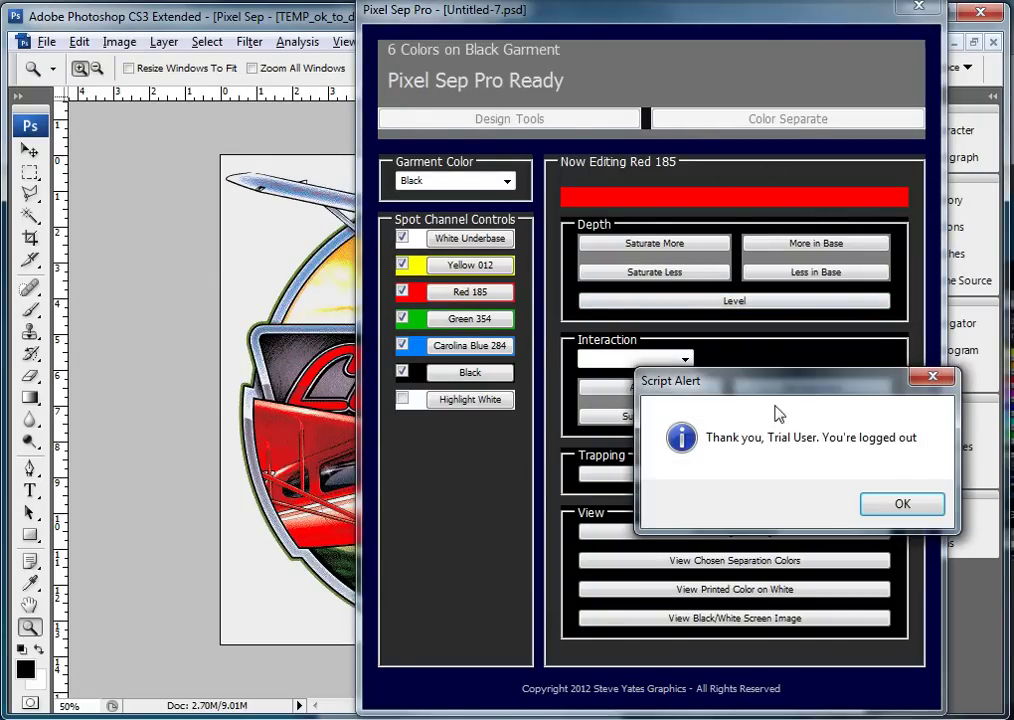
{"action": "left_click", "coordinate": [901, 505]}
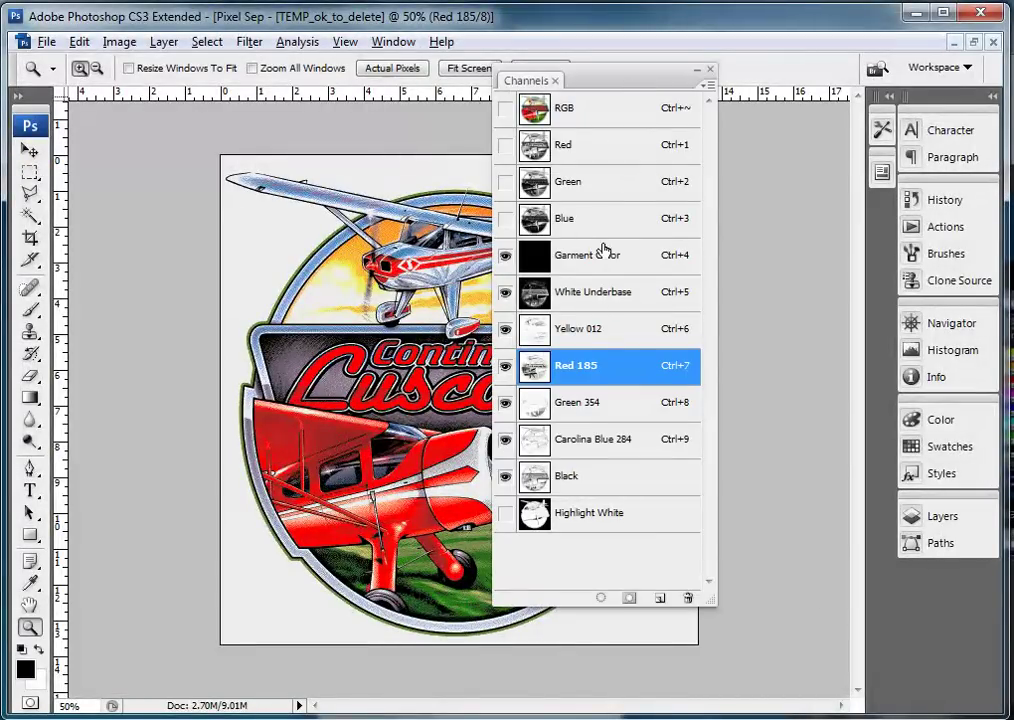
View the White Underbase channel on its own with the channel list moved off the artwork
{"action": "left_click", "coordinate": [601, 218]}
{"action": "left_click", "coordinate": [616, 292]}
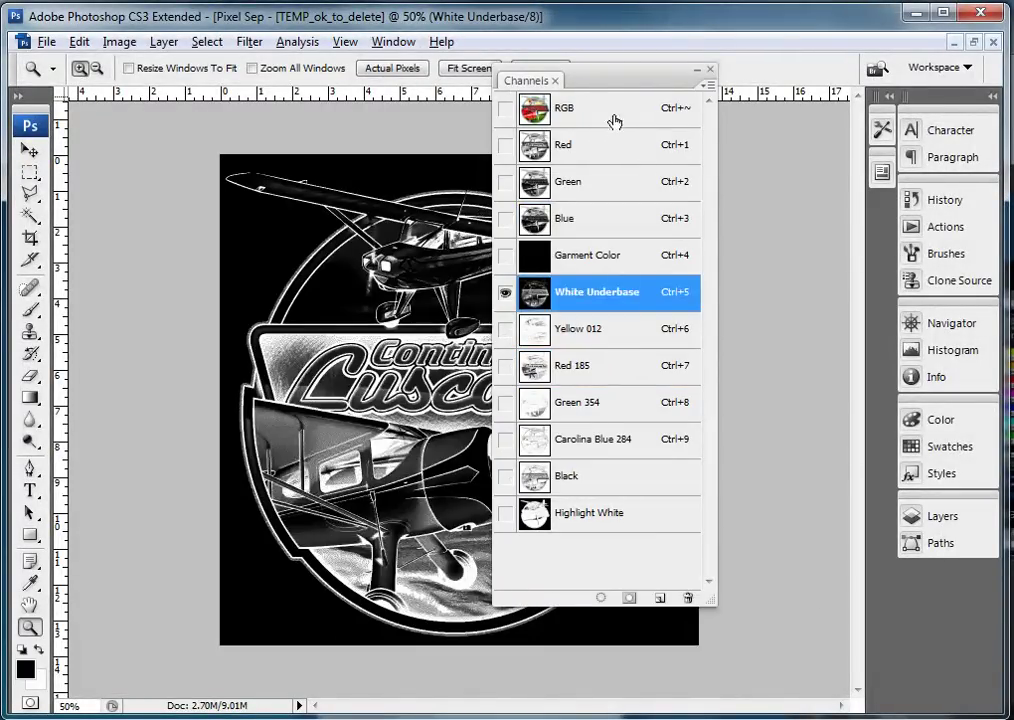
{"action": "left_click_drag", "start_coordinate": [611, 88], "coordinate": [748, 89]}
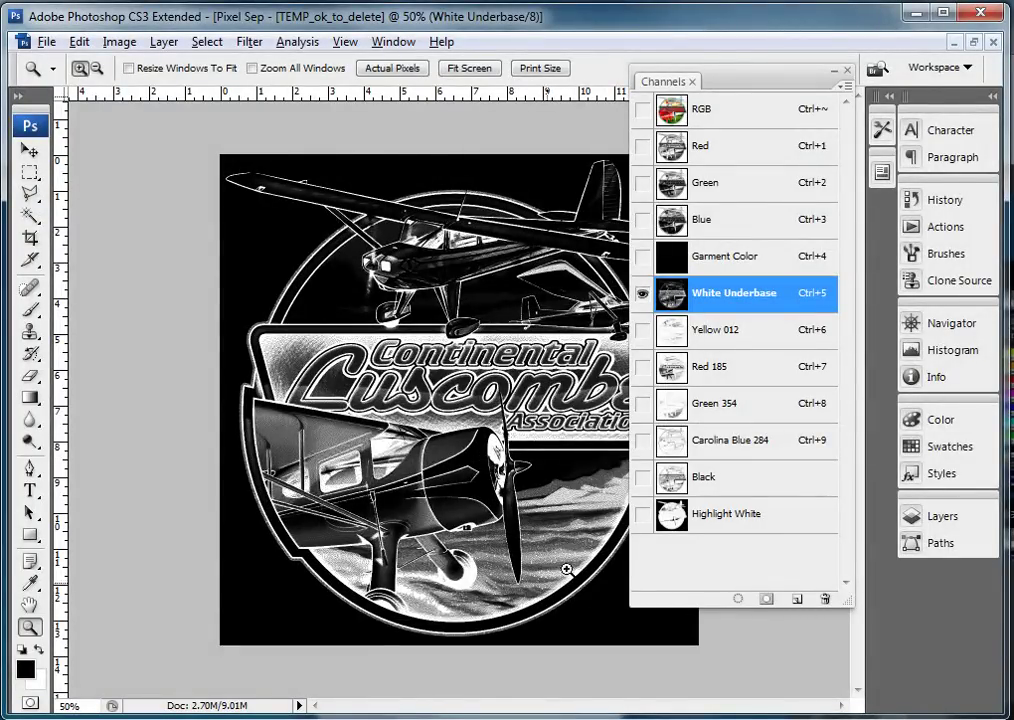
Show Yellow 012, Red 185, Green 354, Carolina Blue 284 and Black together and inspect the artwork at 100%
{"action": "left_click", "coordinate": [735, 330]}
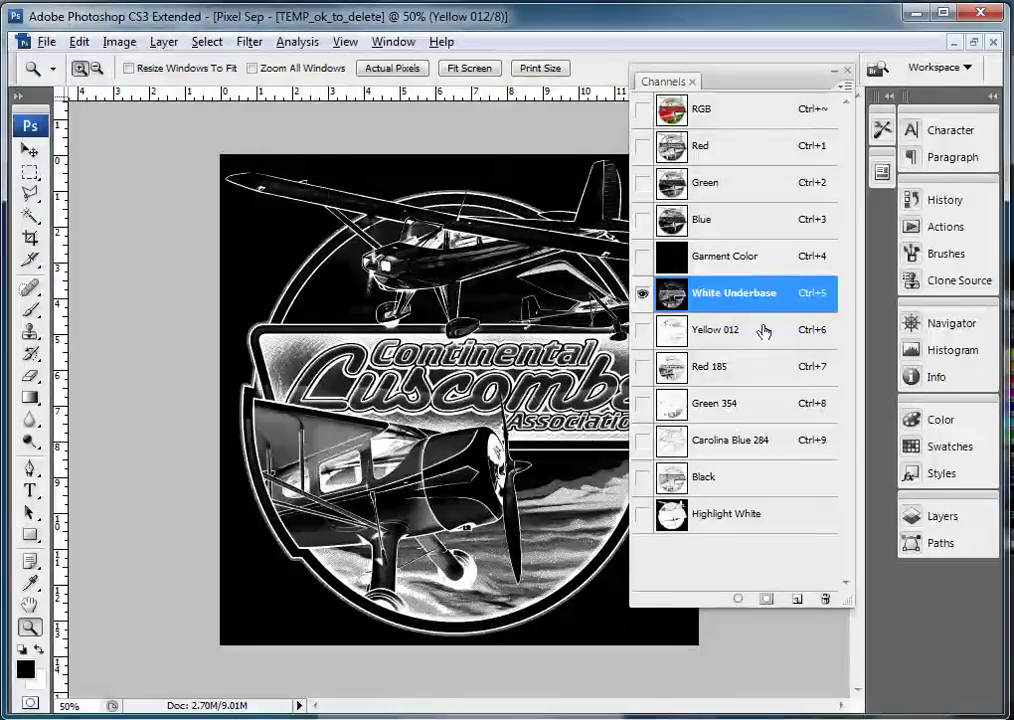
{"action": "left_click", "coordinate": [643, 366]}
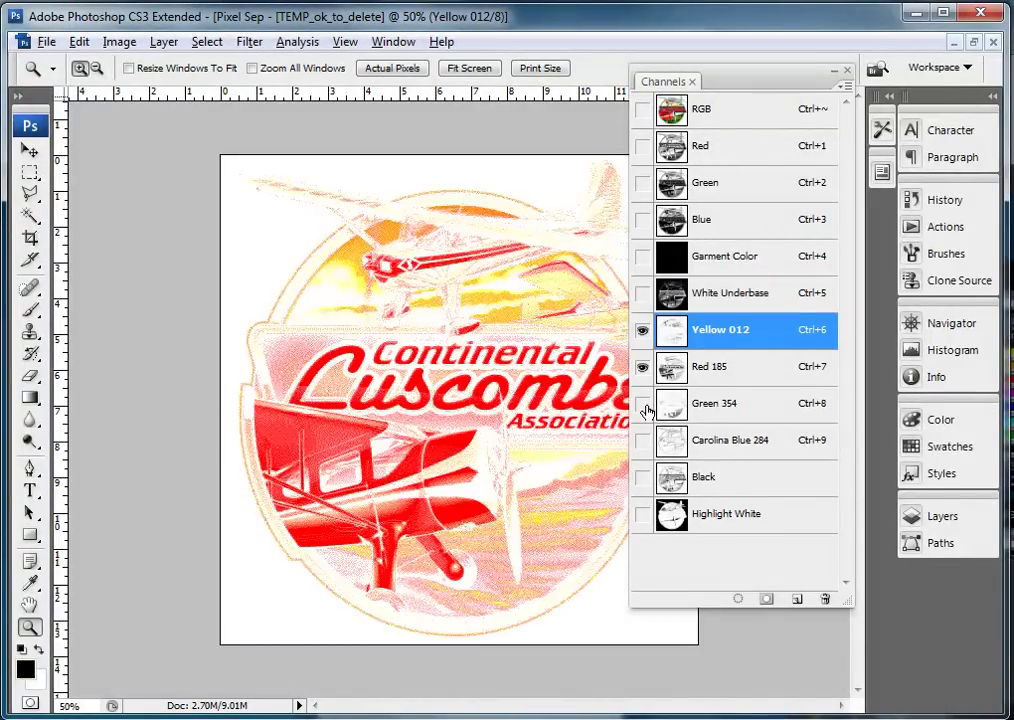
{"action": "left_click", "coordinate": [502, 400]}
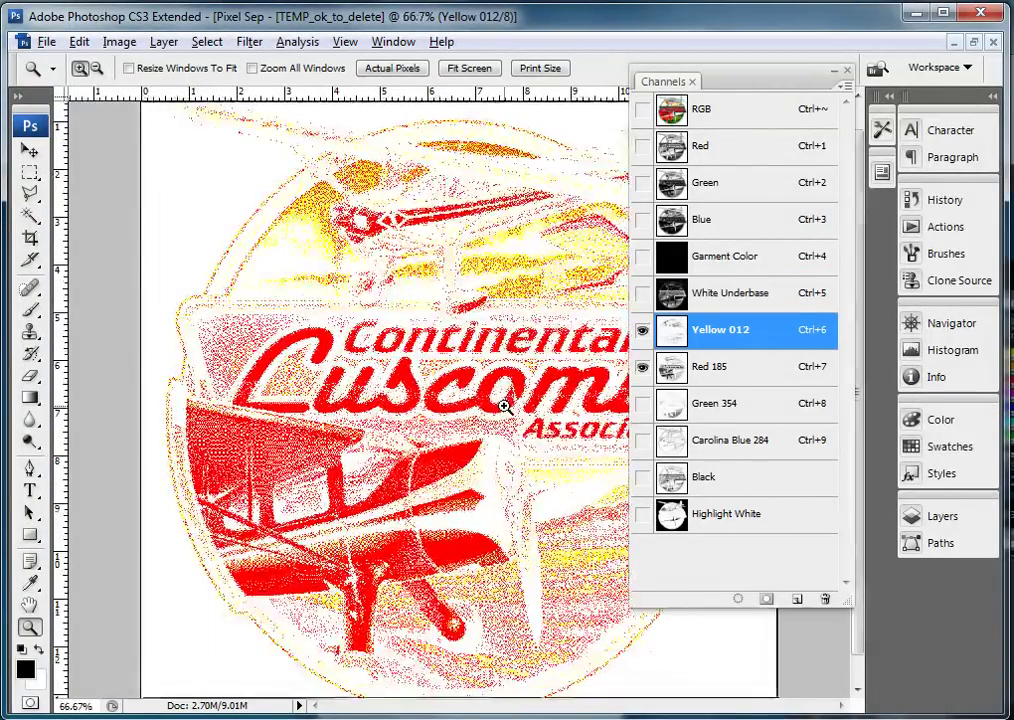
{"action": "left_click", "coordinate": [502, 400]}
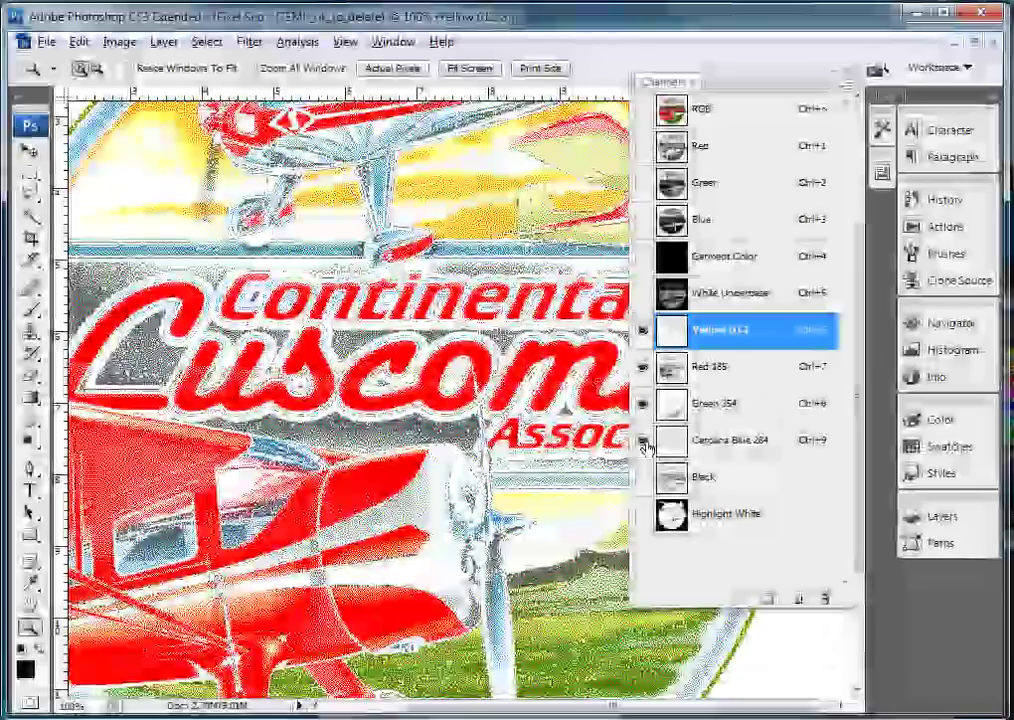
{"action": "left_click", "coordinate": [642, 477]}
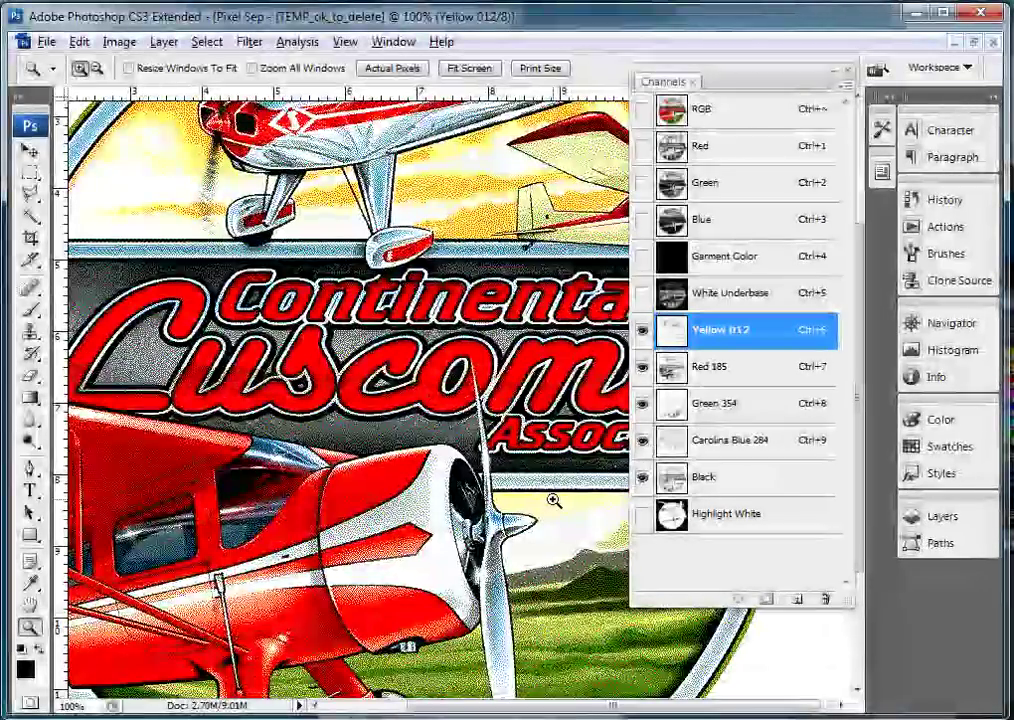
{"action": "scroll", "coordinate": [532, 475], "scroll_direction": "up", "scroll_amount": 3}
{"action": "scroll", "coordinate": [455, 466], "scroll_direction": "up", "scroll_amount": 2}
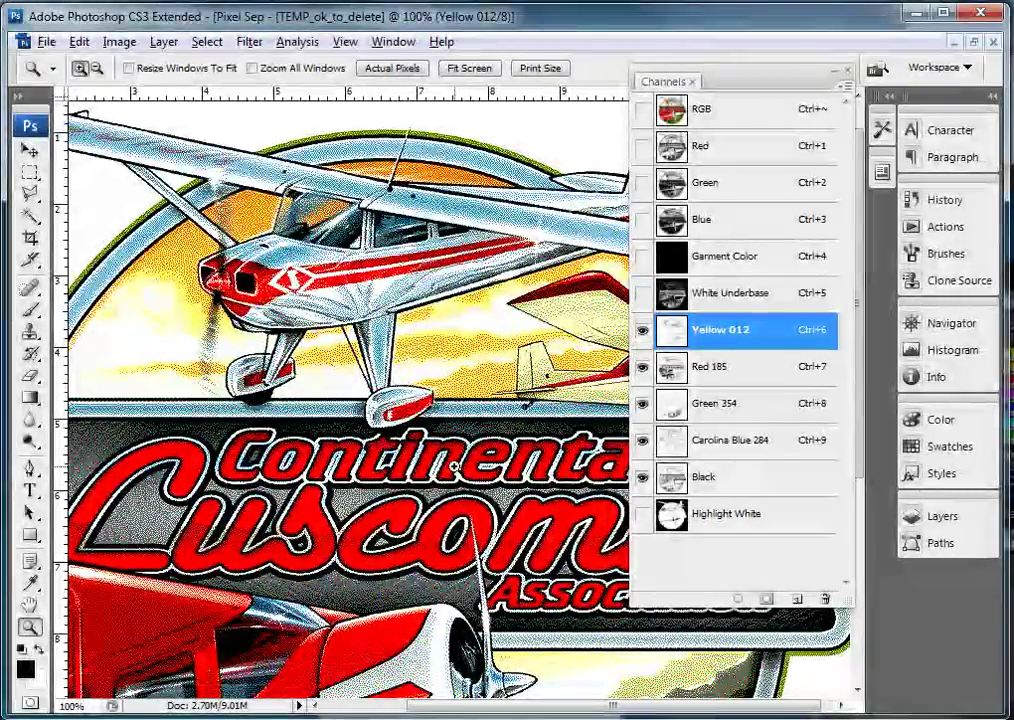